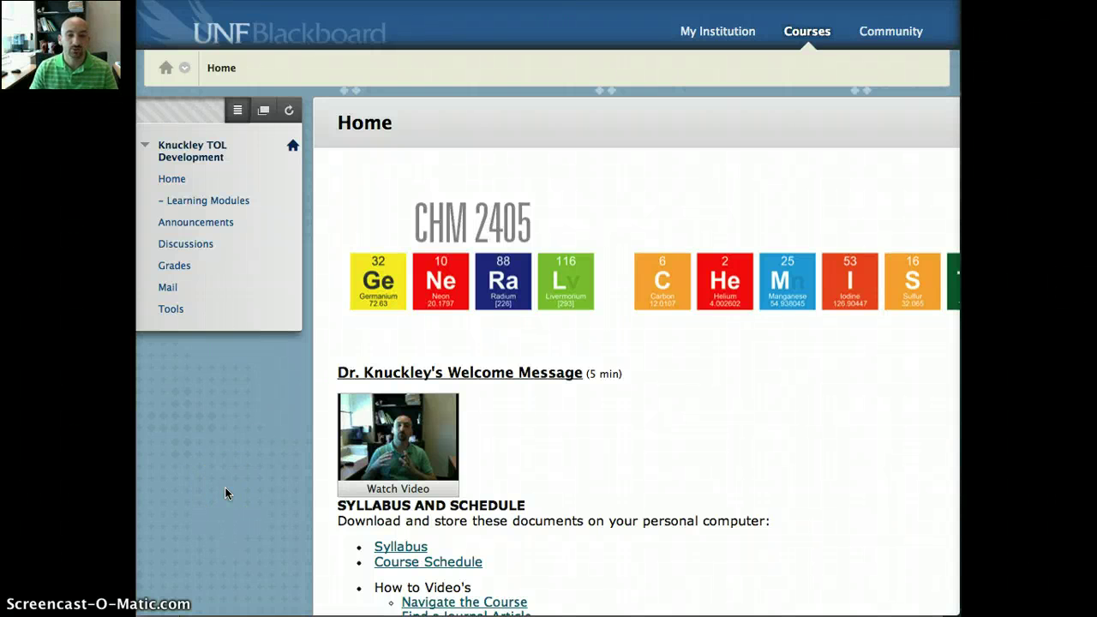
- Scroll the course page, then hide and restore the course menu
scroll(226, 489, down, 3)
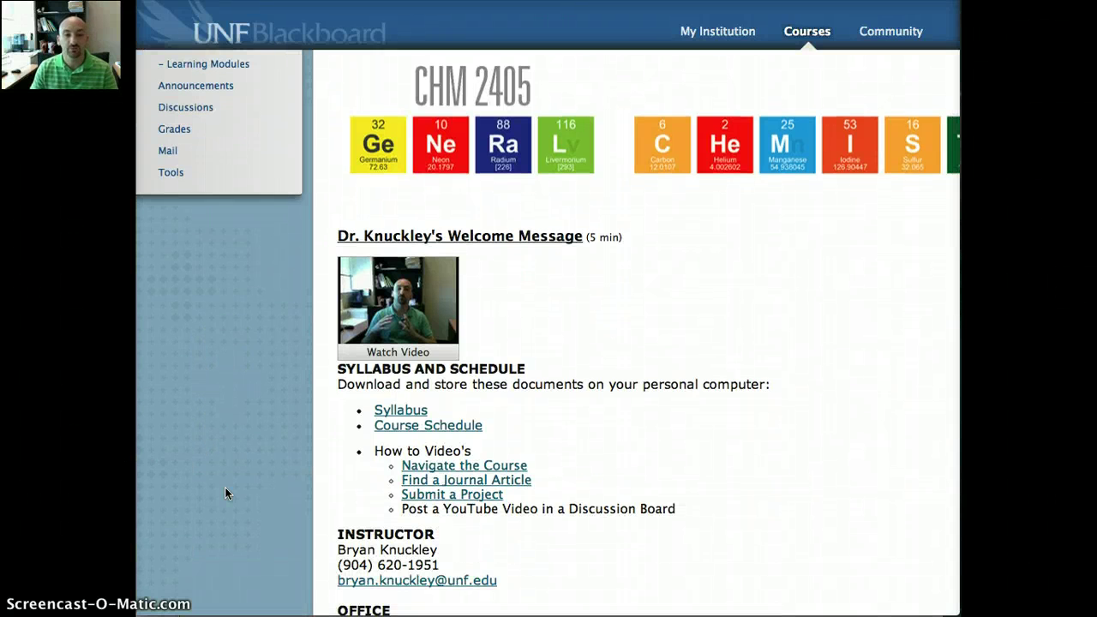
scroll(225, 489, up, 2)
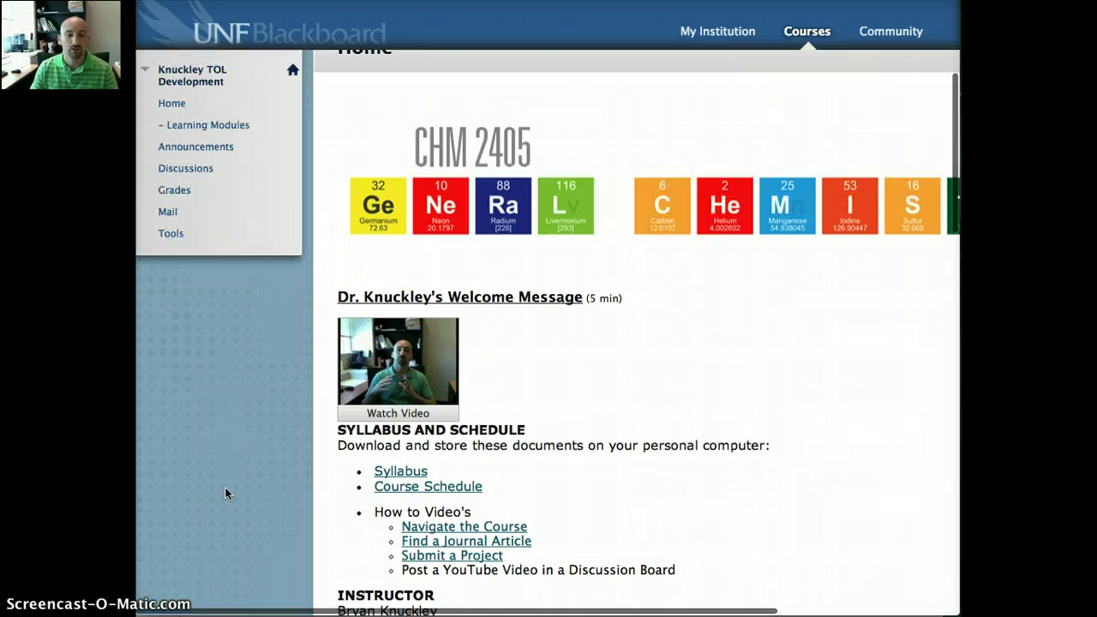
scroll(225, 488, up, 2)
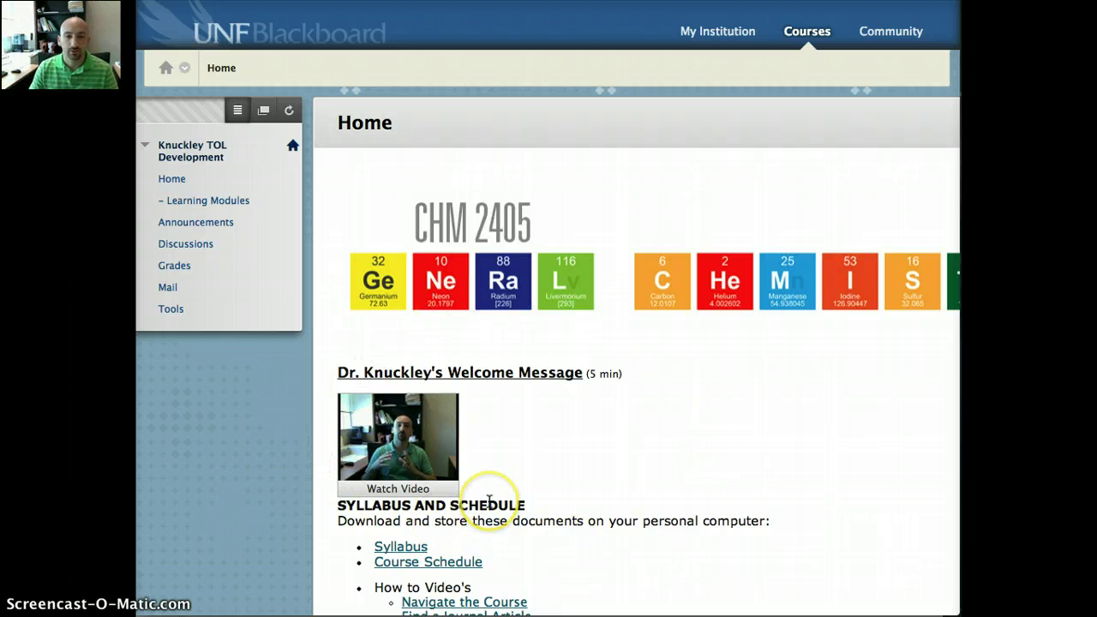
scroll(488, 501, down, 4)
scroll(488, 501, up, 4)
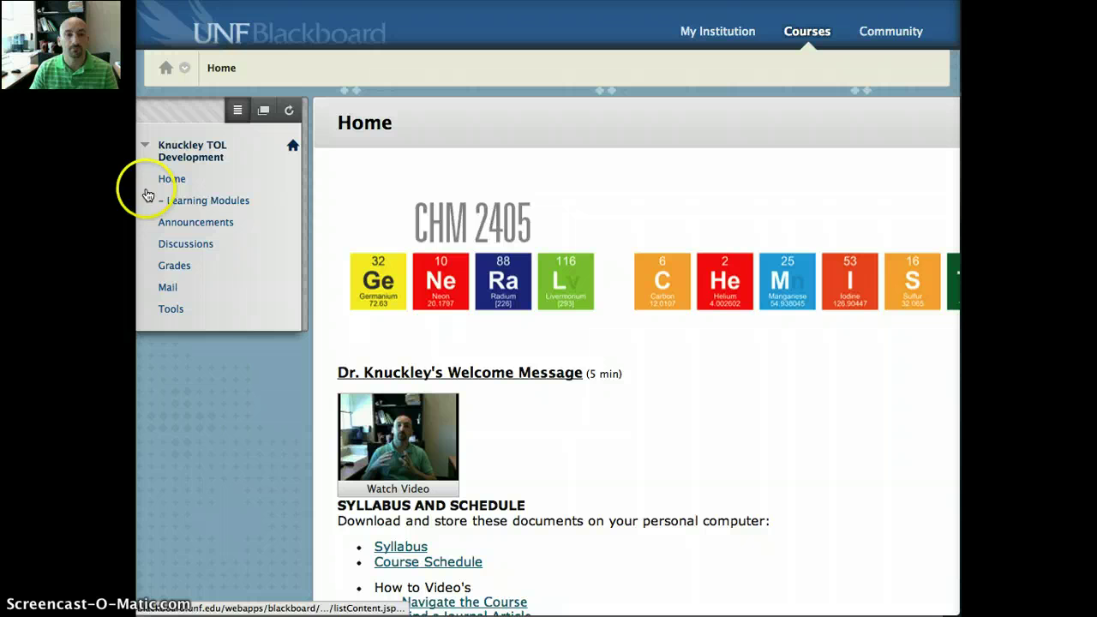
click(306, 209)
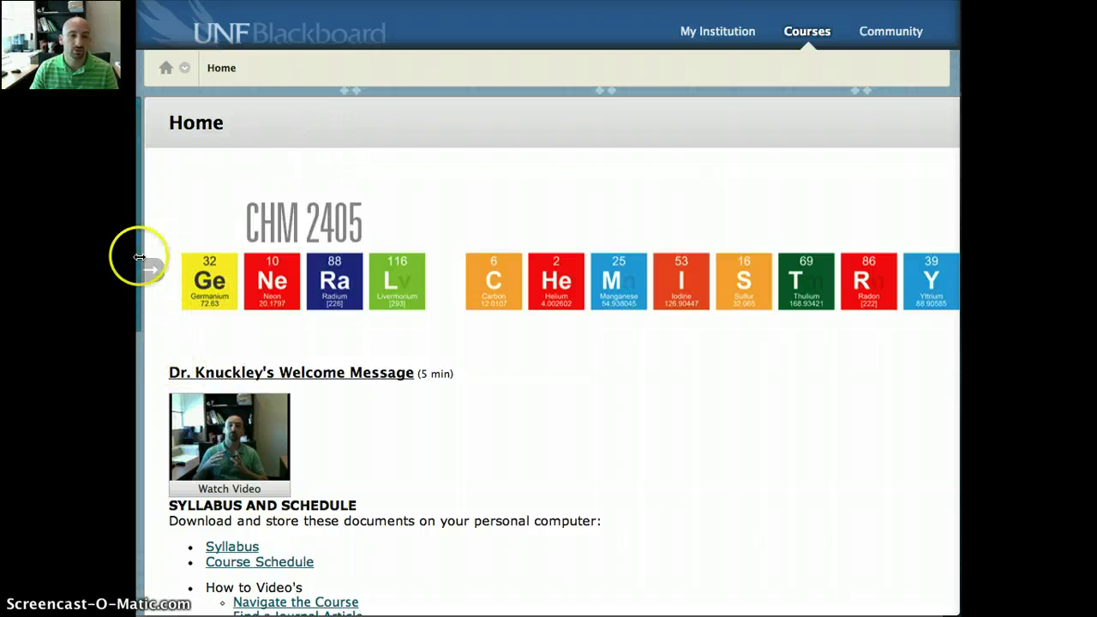
click(147, 266)
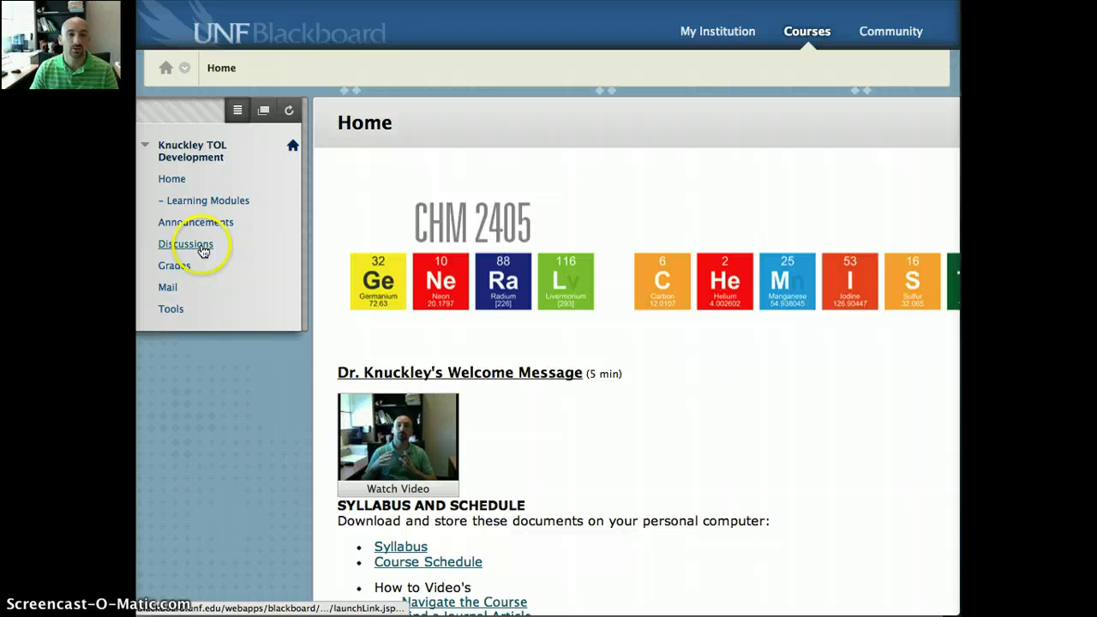
- Open Module 2 from Learning Modules and scroll through its content
click(207, 202)
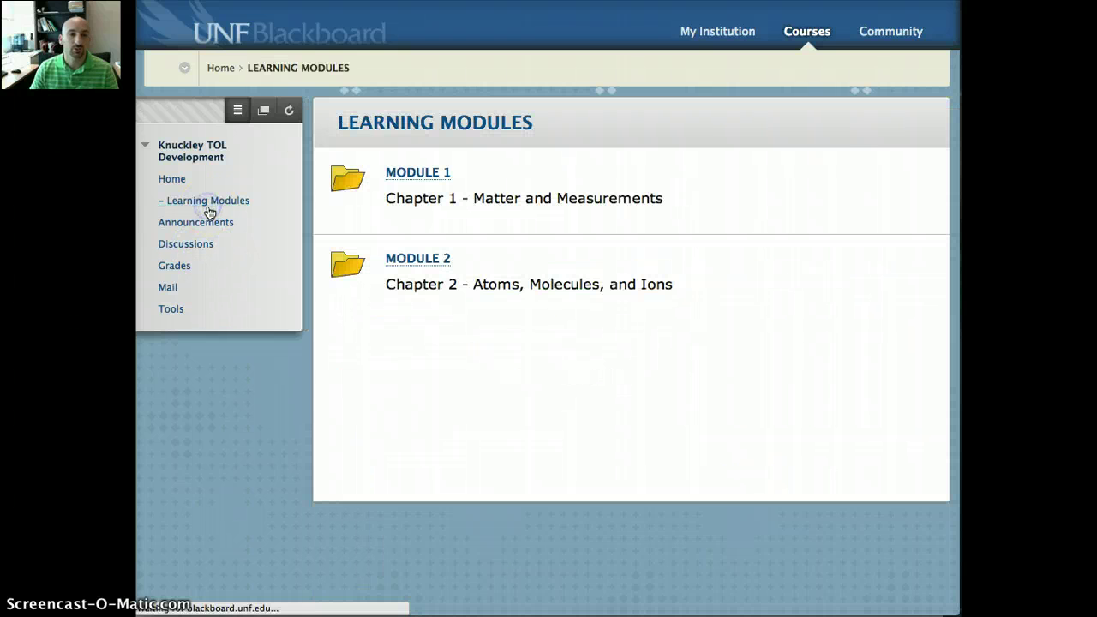
click(390, 267)
scroll(324, 385, down, 5)
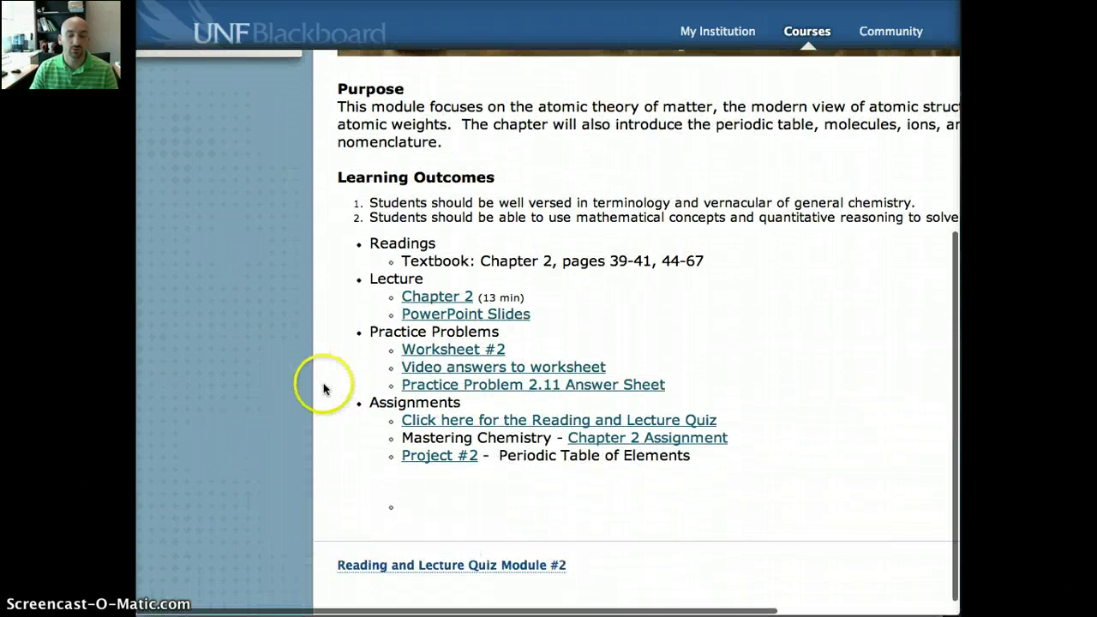
scroll(317, 389, up, 5)
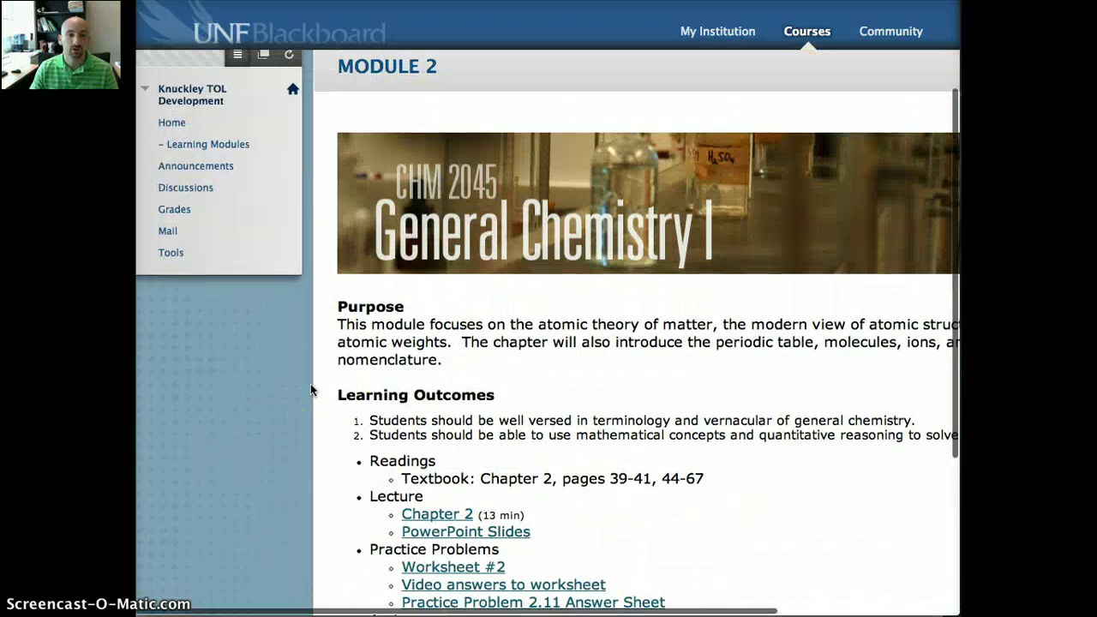
scroll(312, 386, up, 2)
click(183, 247)
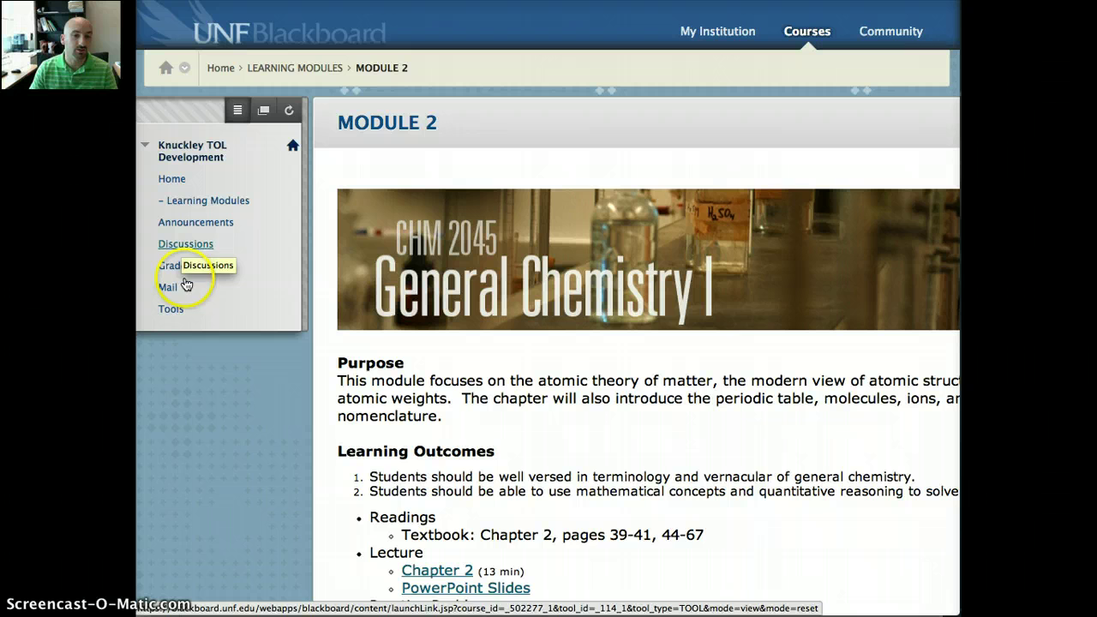
- Open 'The Periodic Table of Elements' forum from the Discussion Board
click(186, 246)
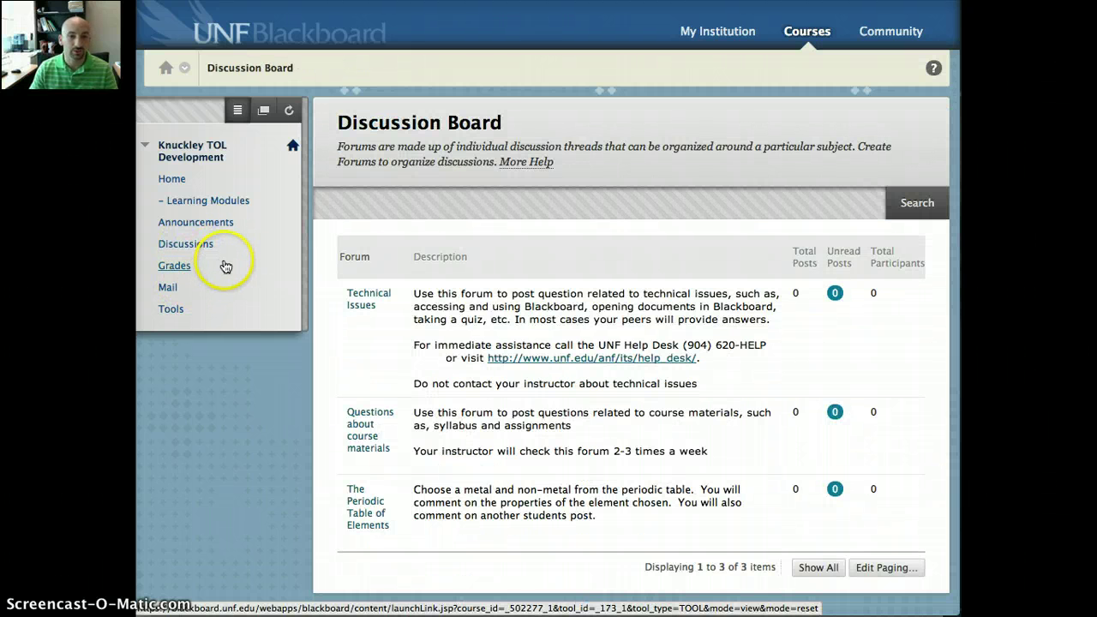
mouse_move(368, 507)
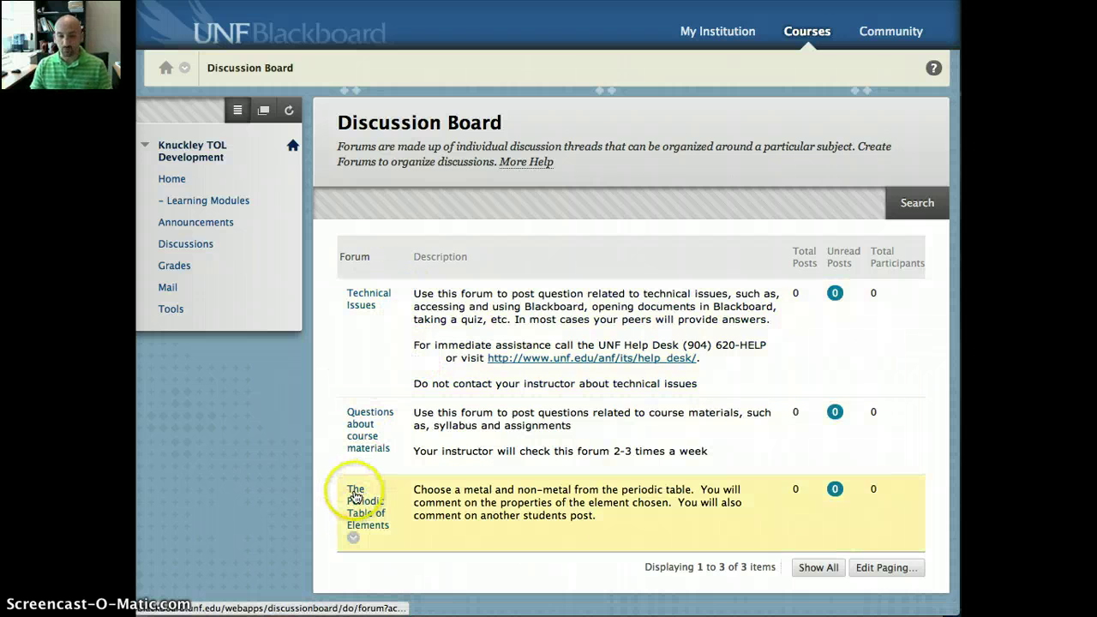
click(382, 519)
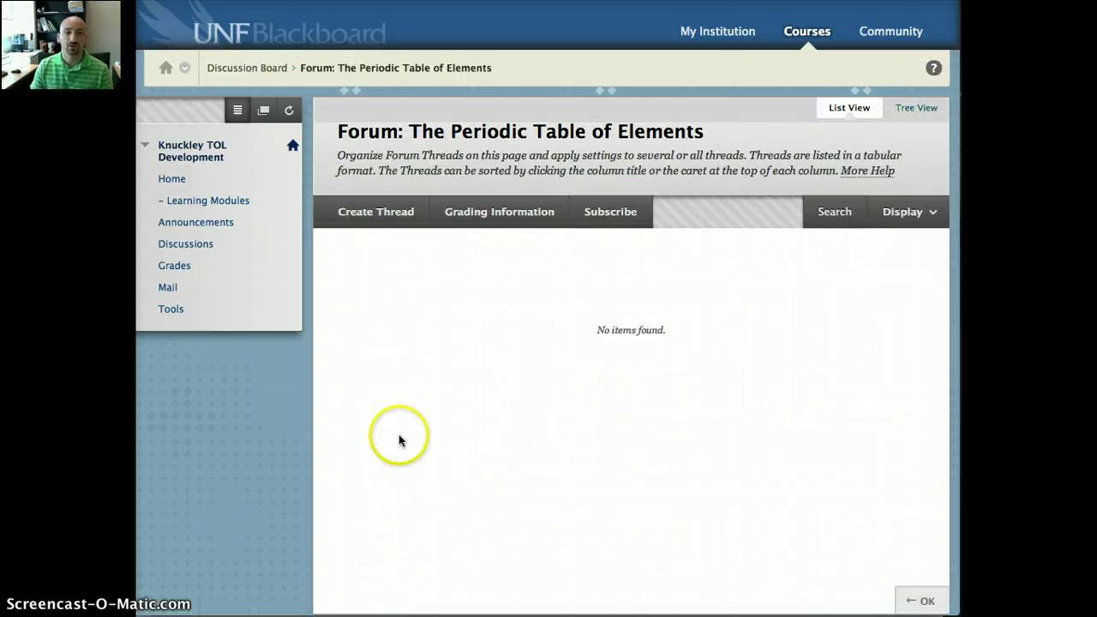
- Start a new blank thread in the Periodic Table of Elements forum
click(348, 221)
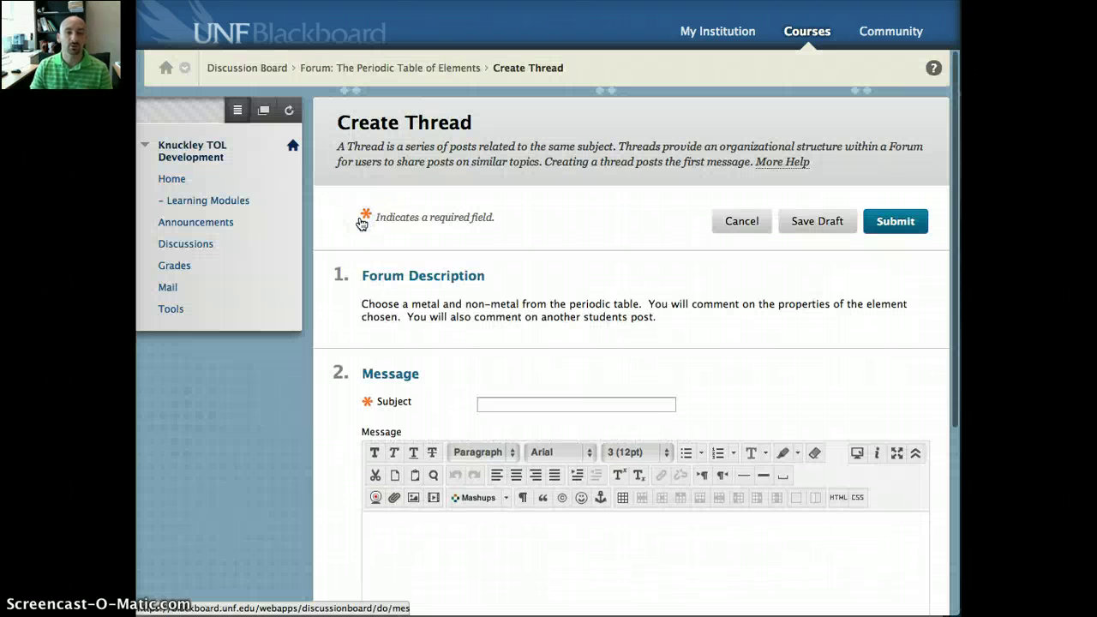
scroll(459, 335, down, 3)
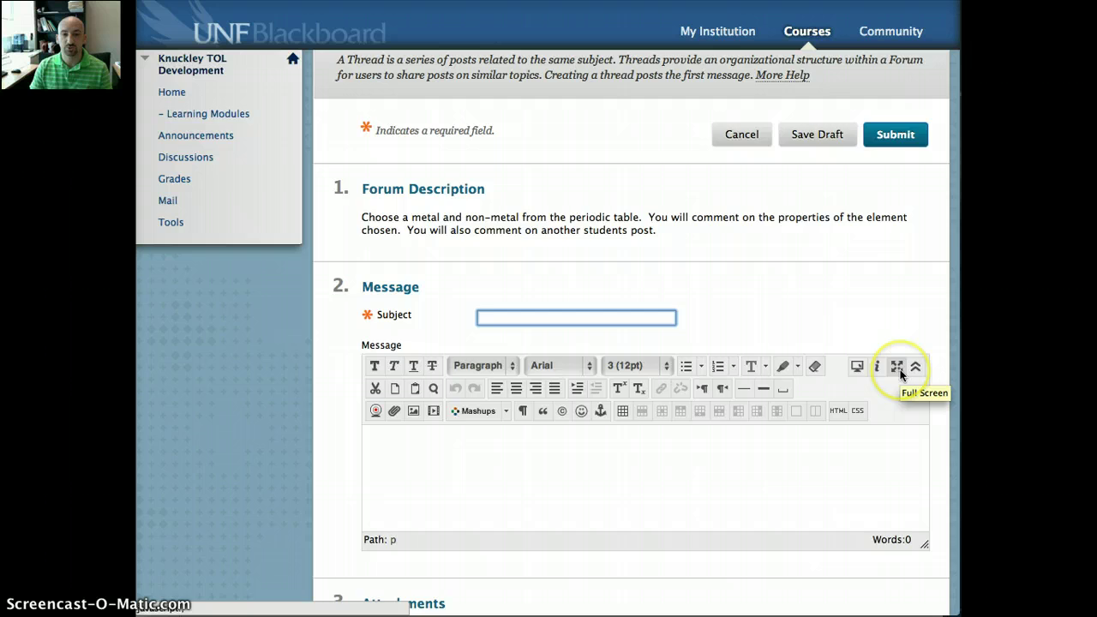
click(901, 371)
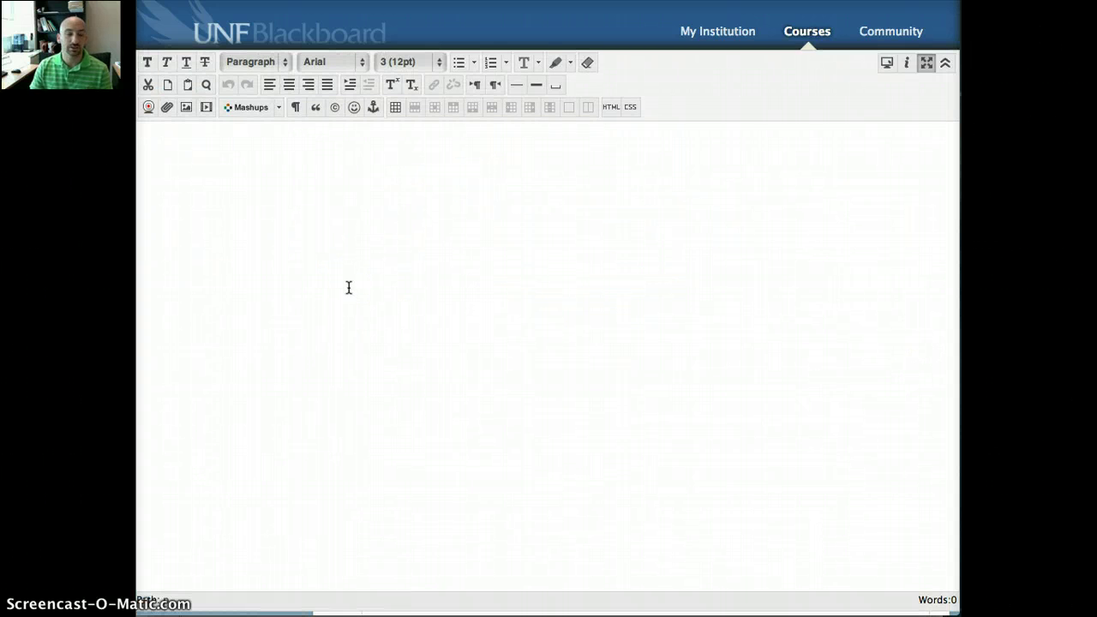
click(928, 66)
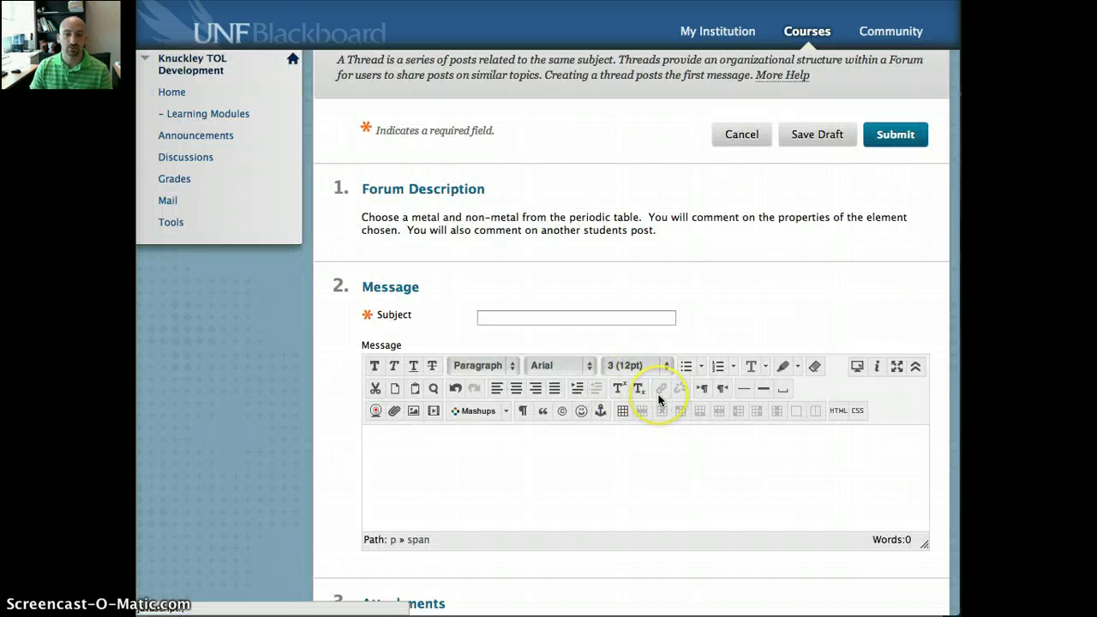
click(696, 445)
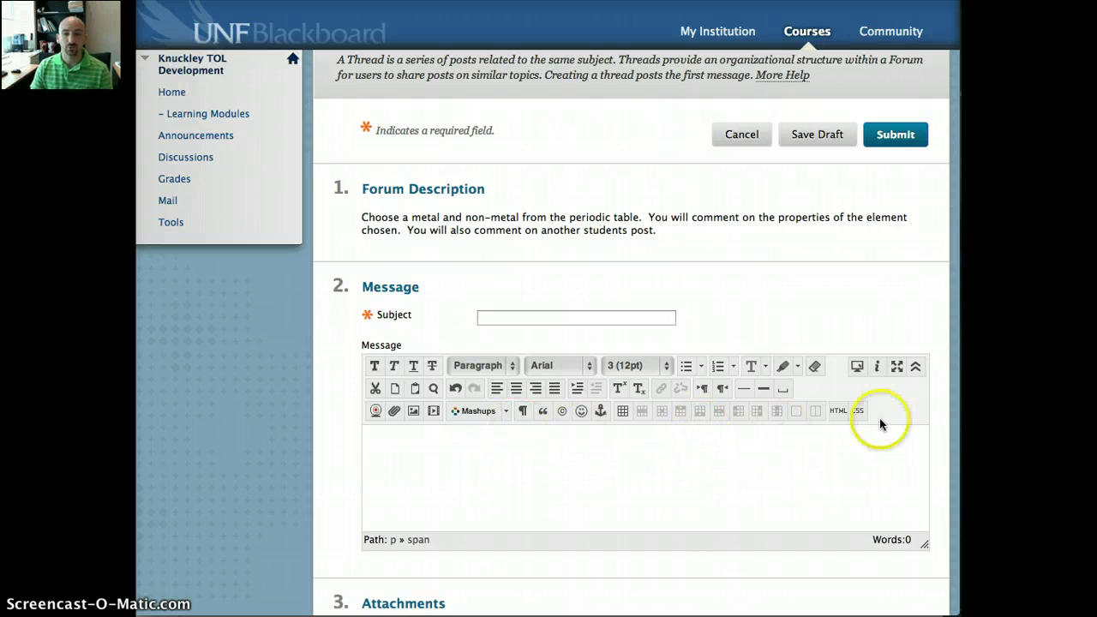
click(915, 366)
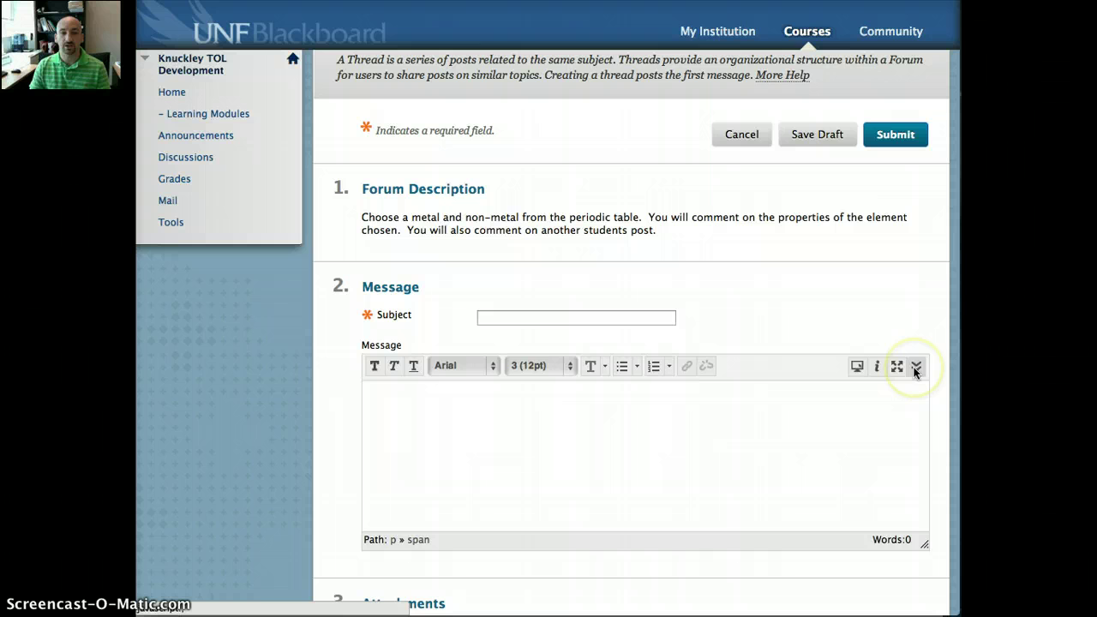
click(916, 367)
text(Here is my YouTube Video)
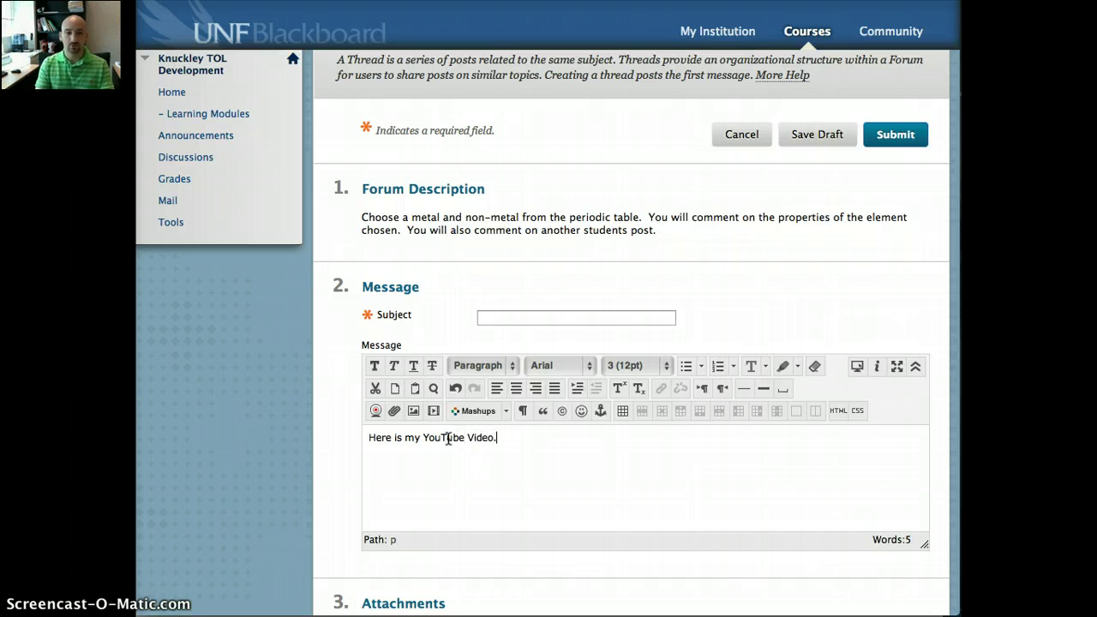
- Finish the message 'Here is my YouTube Video.' and select 'YouTube Video'
text(.)
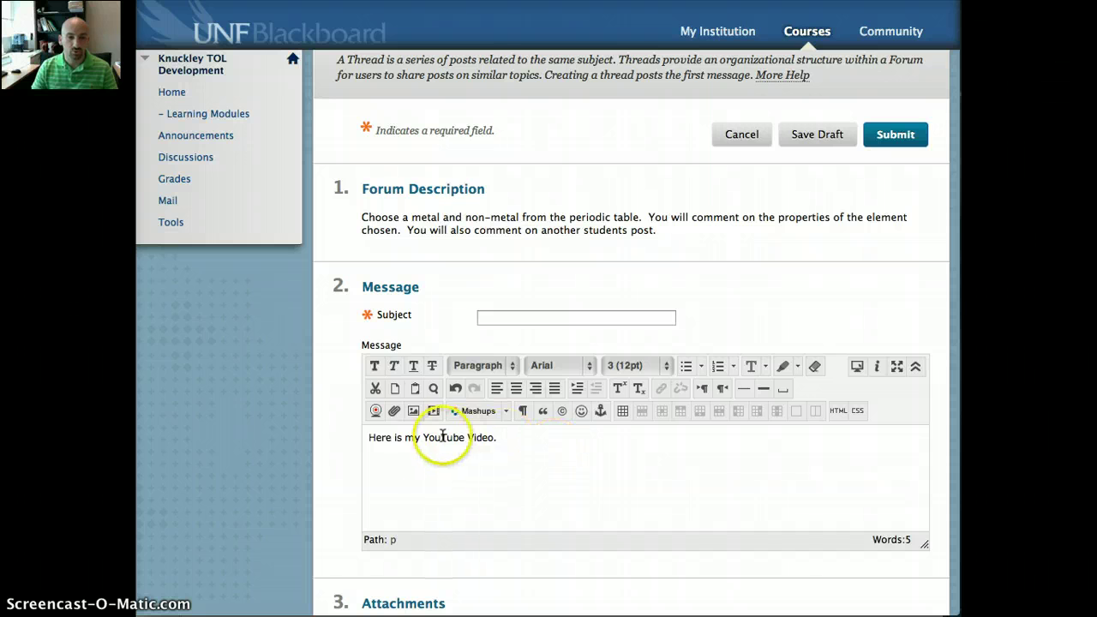
drag(423, 438, 495, 438)
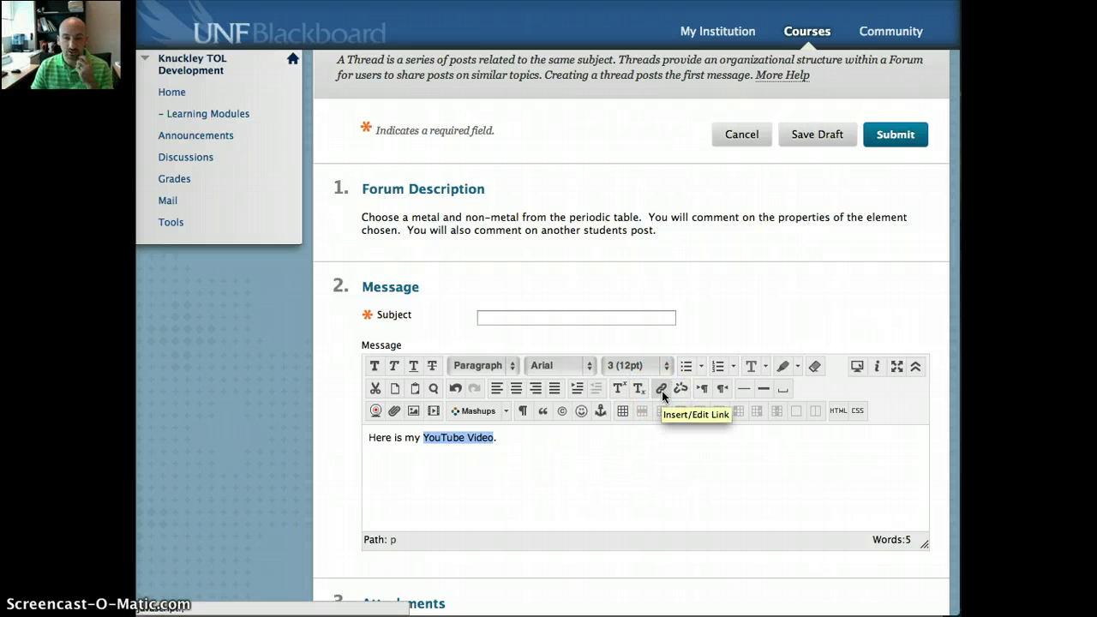
click(662, 389)
drag(511, 164, 548, 36)
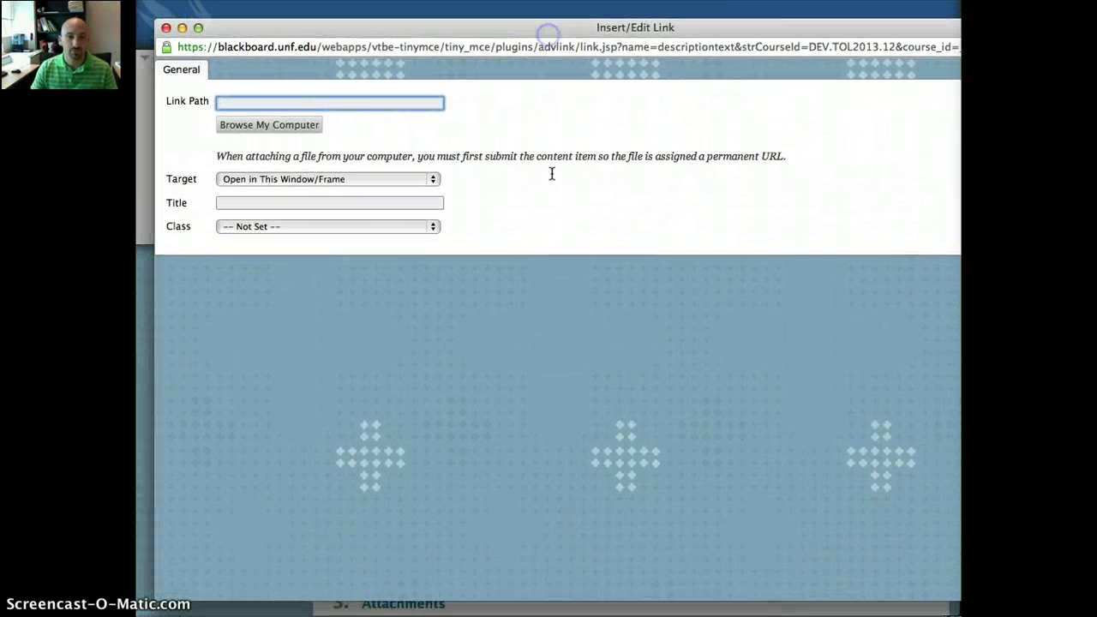
click(313, 100)
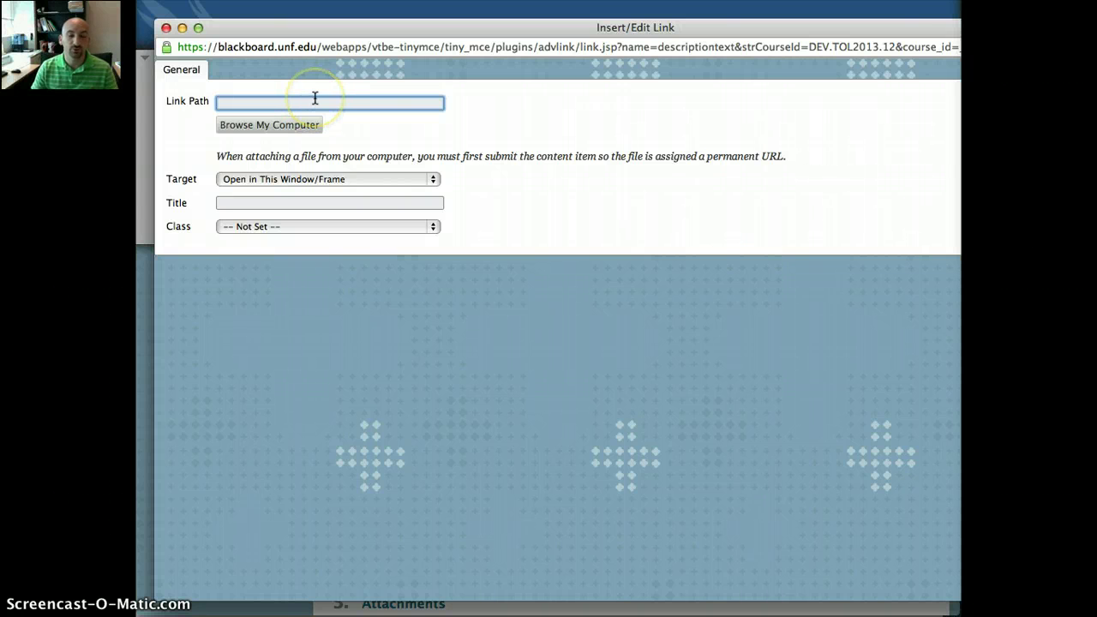
click(319, 99)
text(http://www.youtube.com)
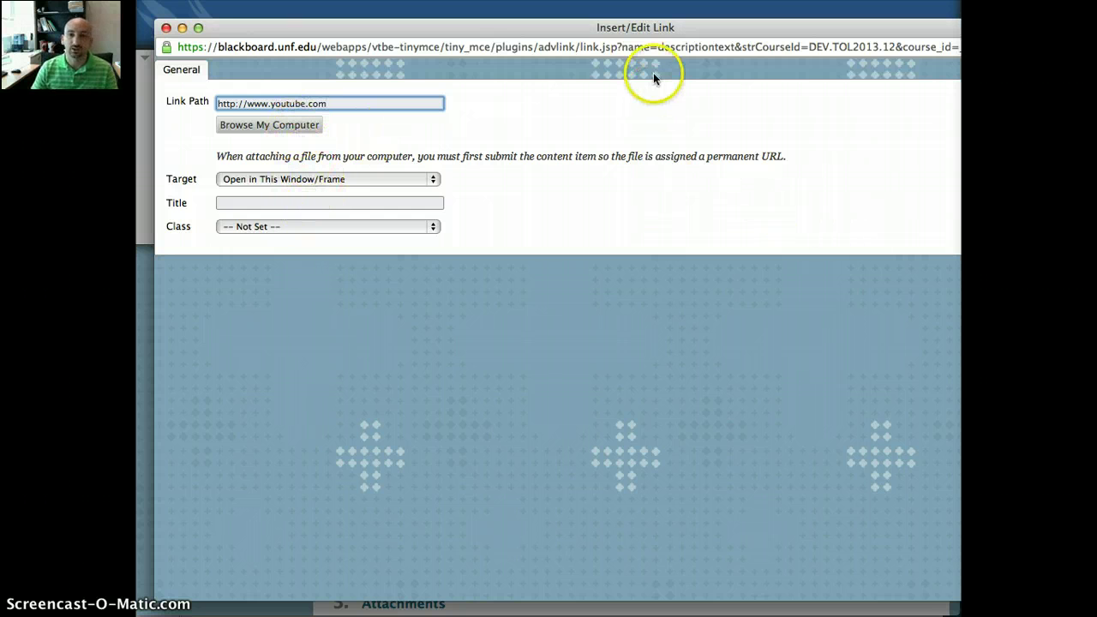
drag(654, 27, 505, 27)
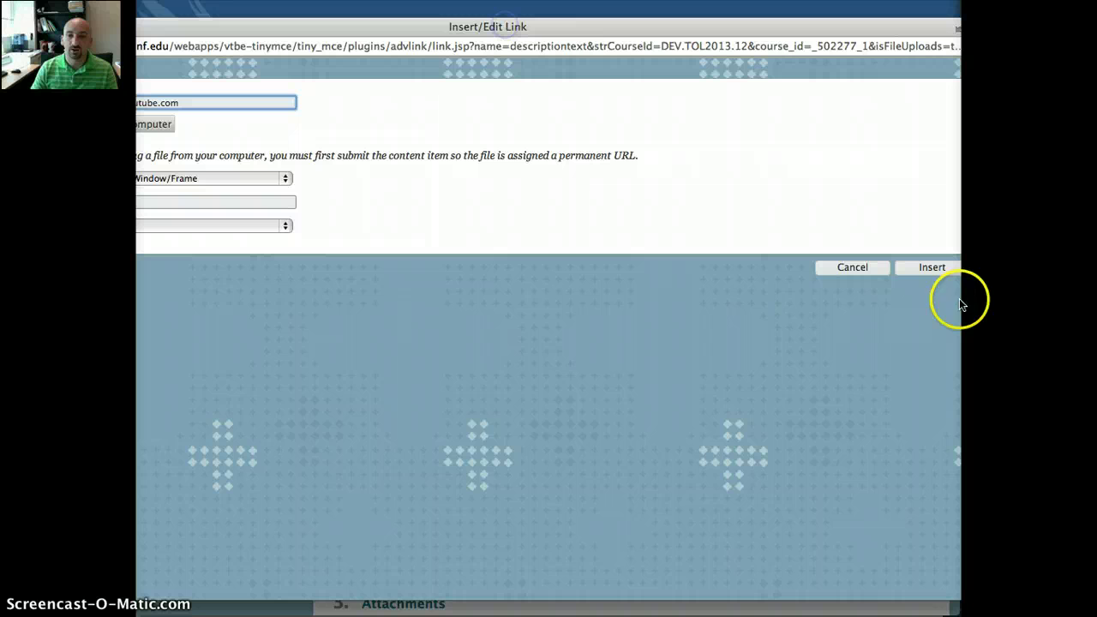
click(919, 268)
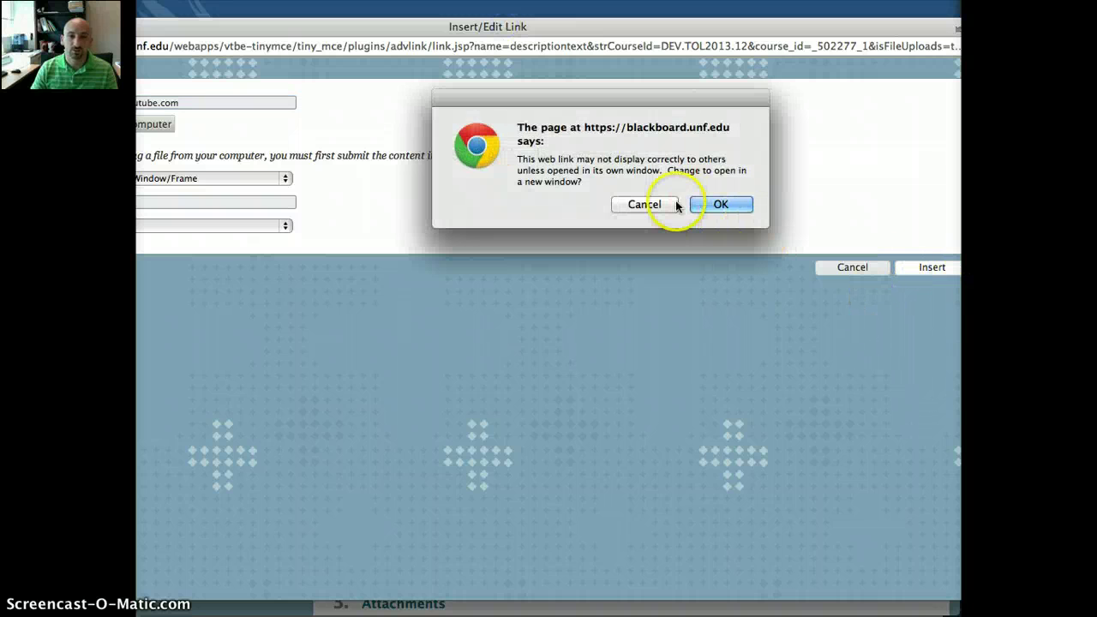
click(711, 205)
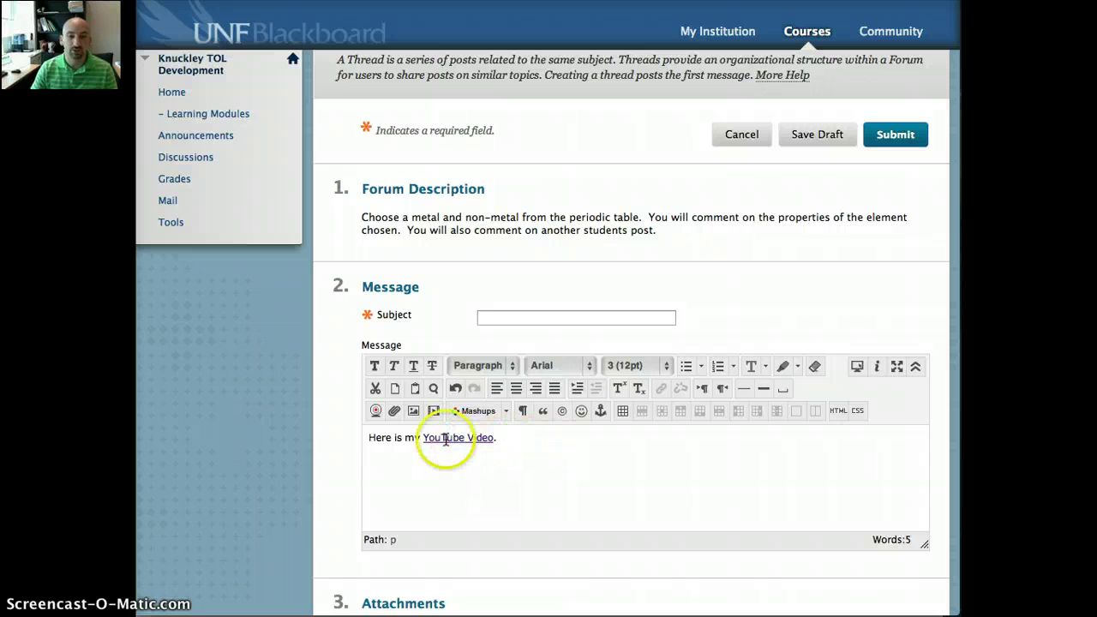
- Add a new line below the sentence and bring up the YouTube Video mashup search
click(510, 439)
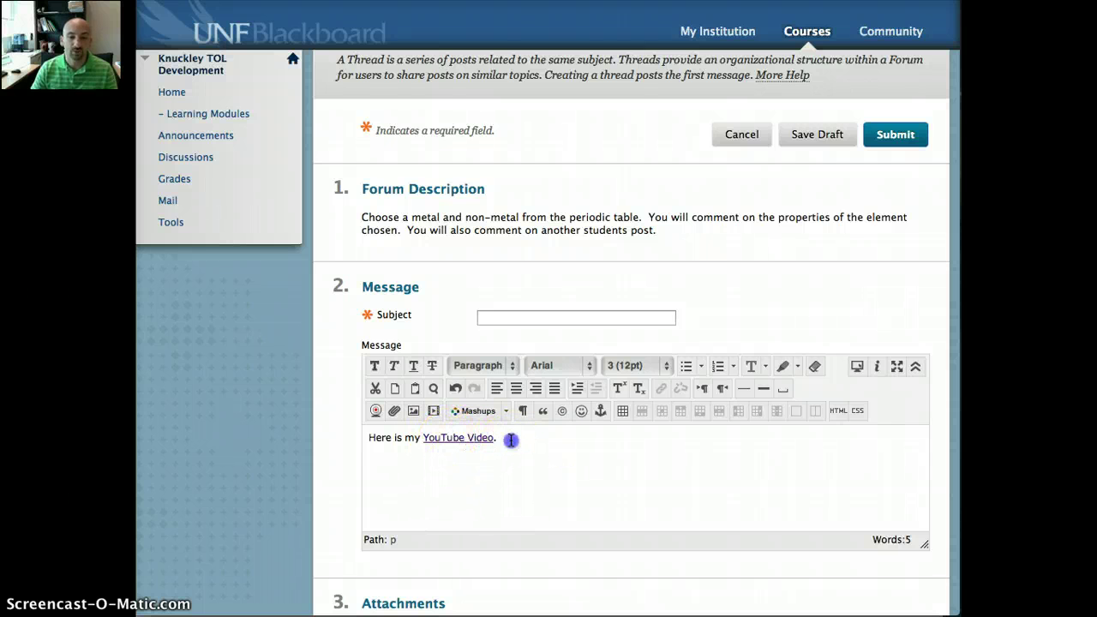
key(Return)
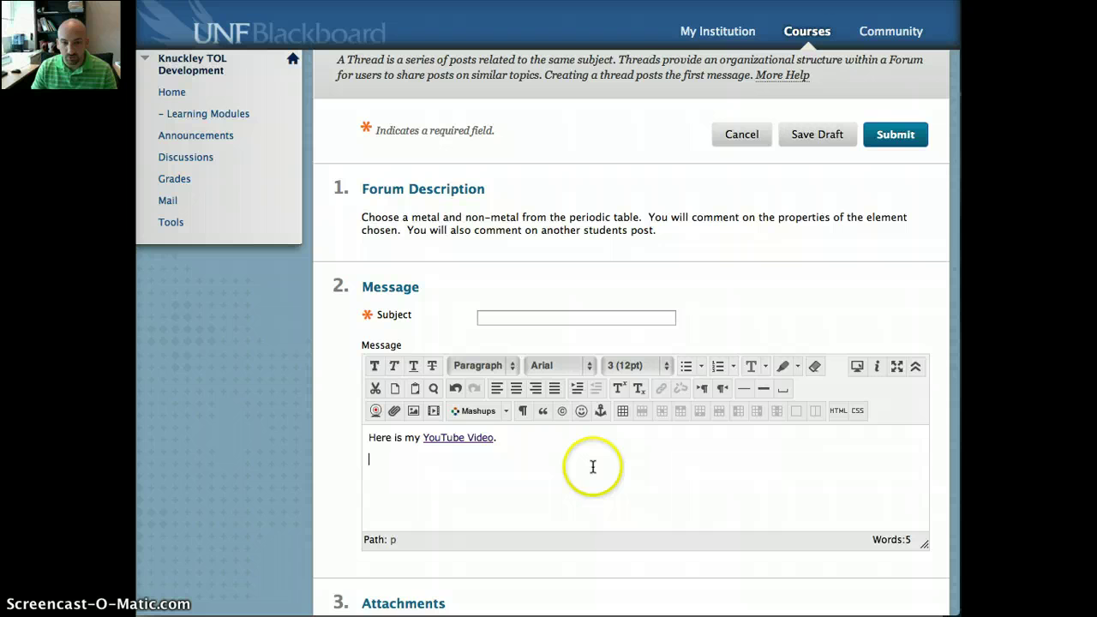
click(505, 413)
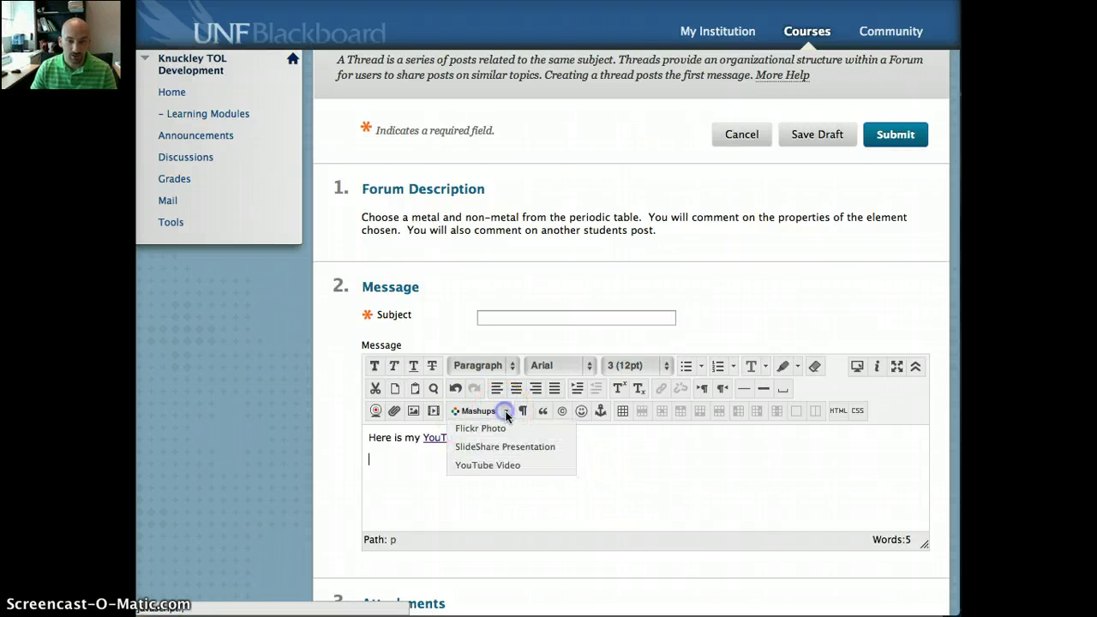
click(515, 469)
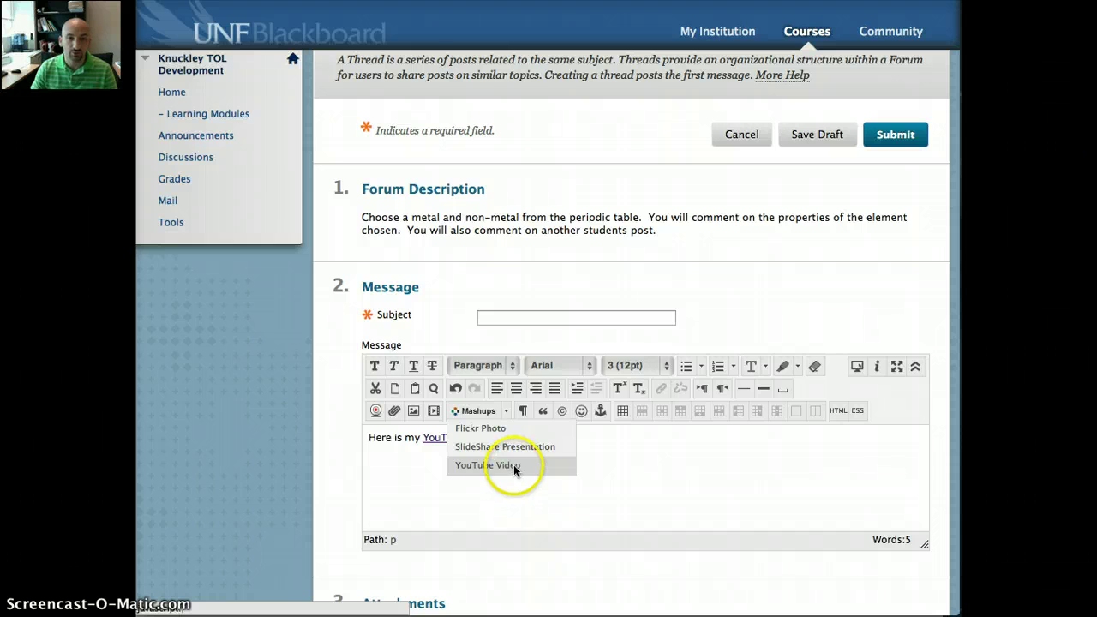
mouse_move(197, 4)
mouse_down()
mouse_move(642, 37)
mouse_move(629, 20)
mouse_up()
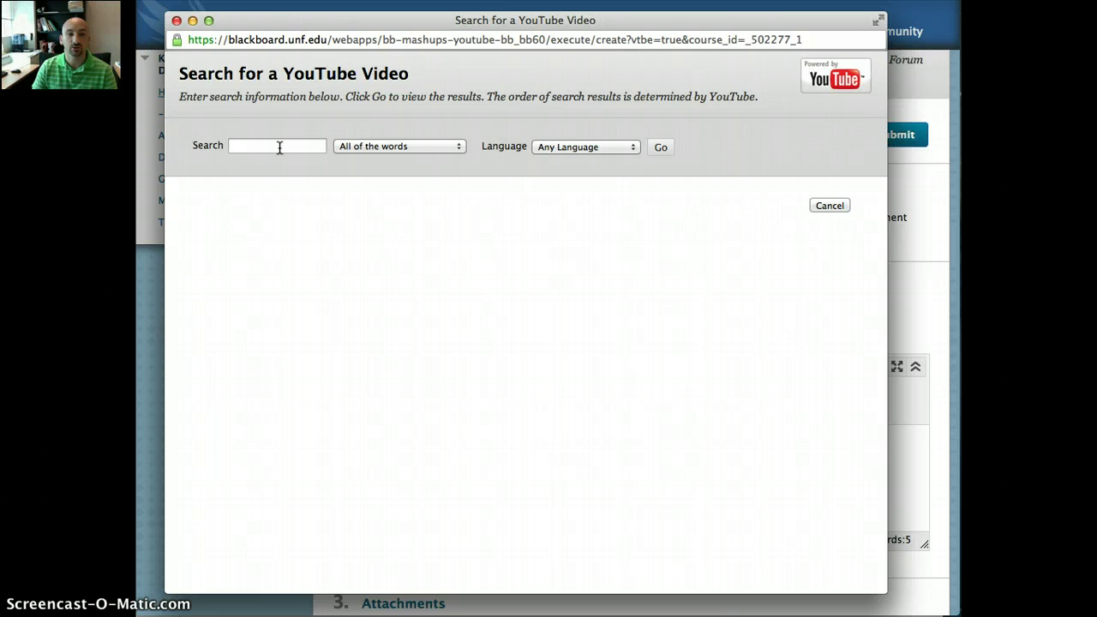
- Search YouTube for 'knuckley', trimming 'prof' from the search term
click(279, 145)
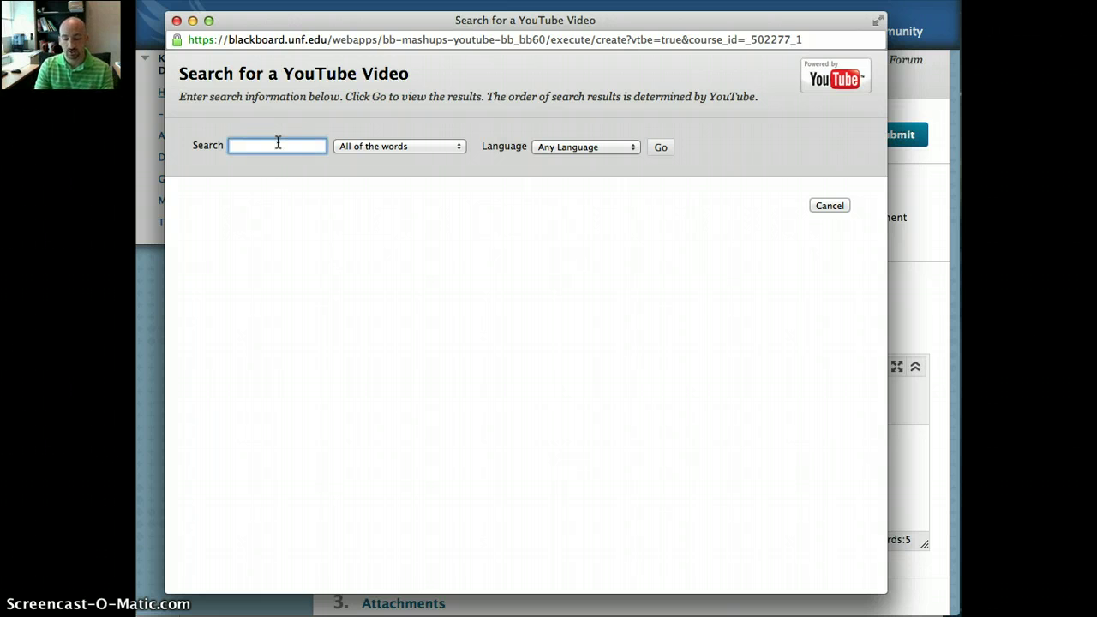
text(profknuckley)
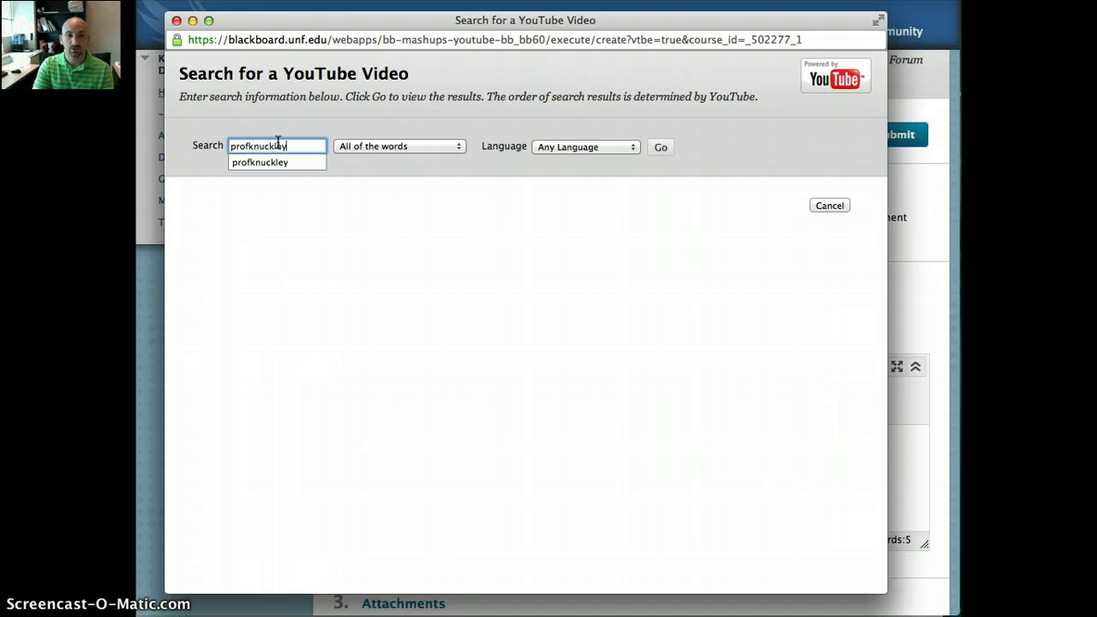
key(Return)
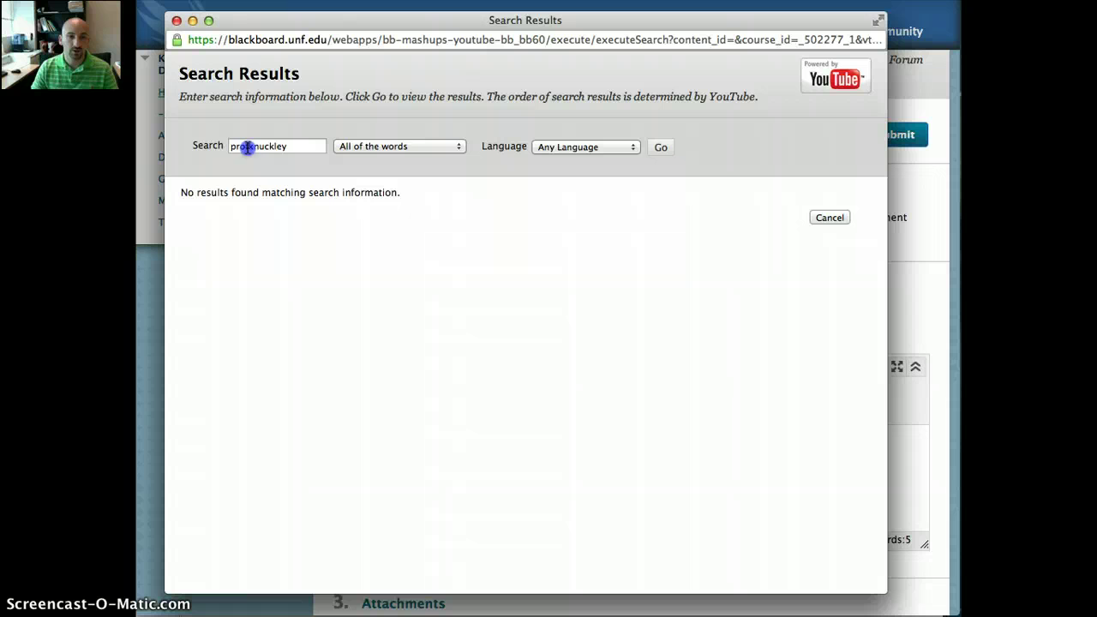
drag(248, 147, 230, 146)
key(BackSpace)
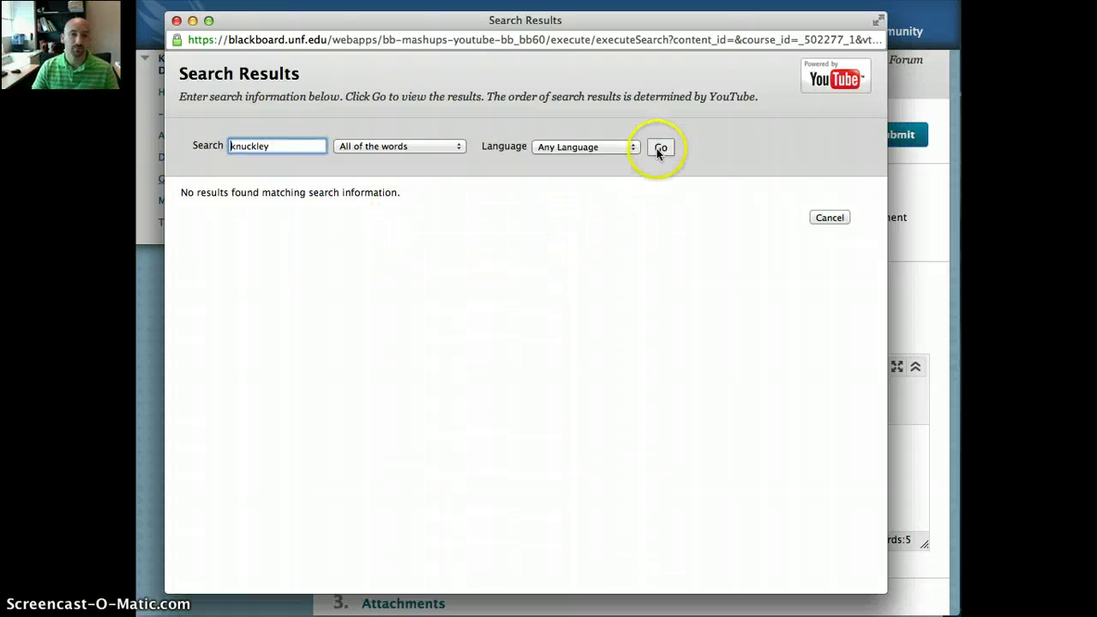
click(661, 146)
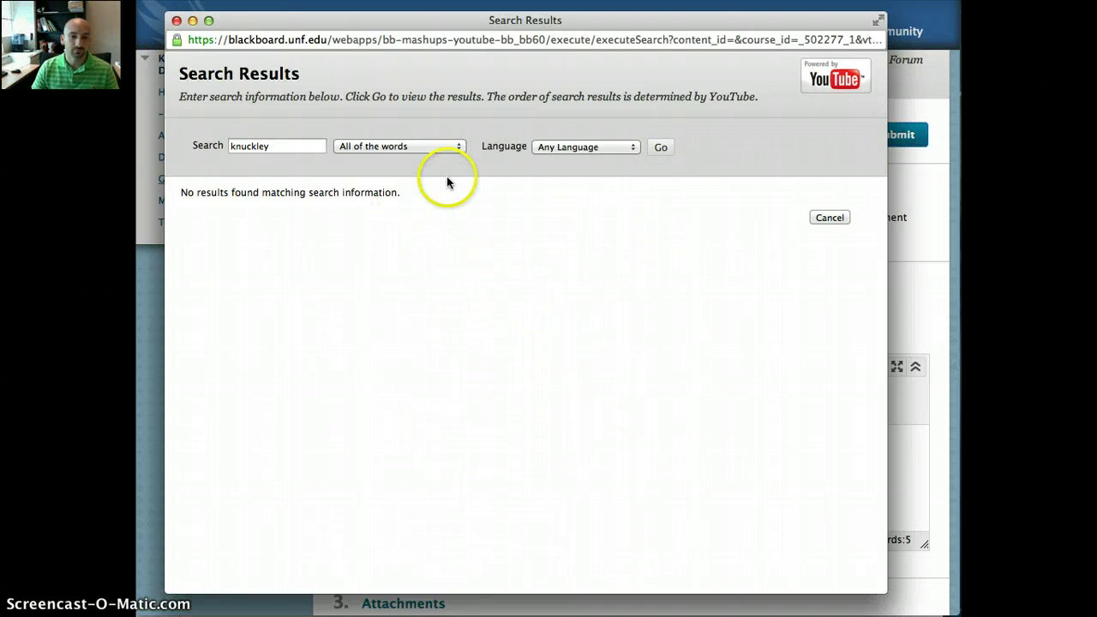
click(280, 150)
click(661, 146)
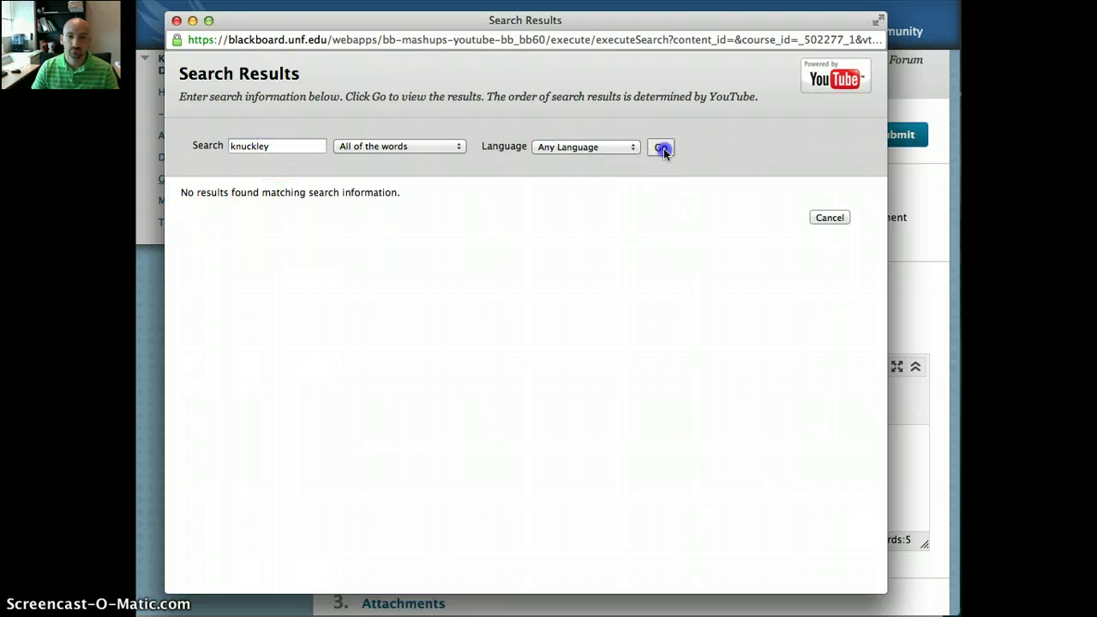
- Set matching to 'At least one of the words' and browse the results
click(360, 147)
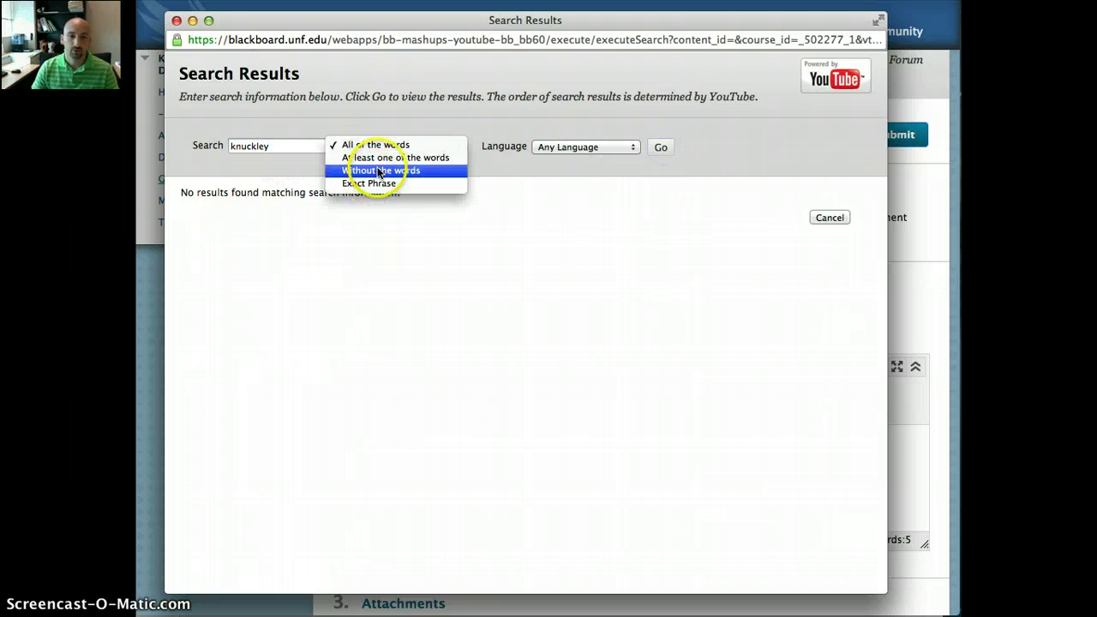
click(383, 159)
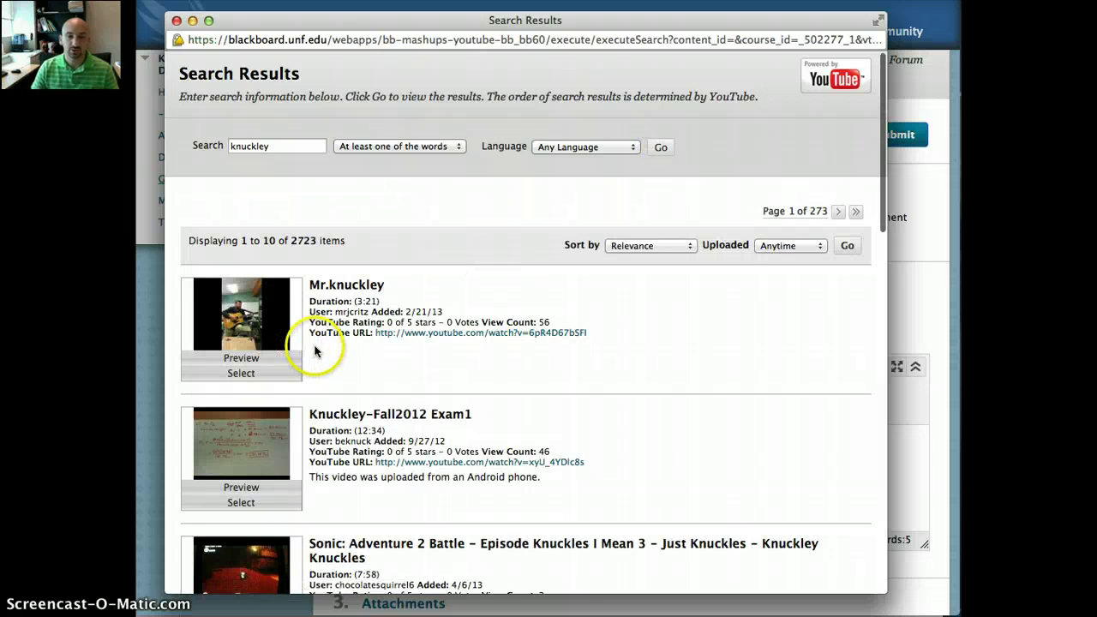
scroll(315, 351, down, 3)
scroll(315, 352, down, 3)
scroll(314, 347, down, 2)
scroll(315, 344, down, 1)
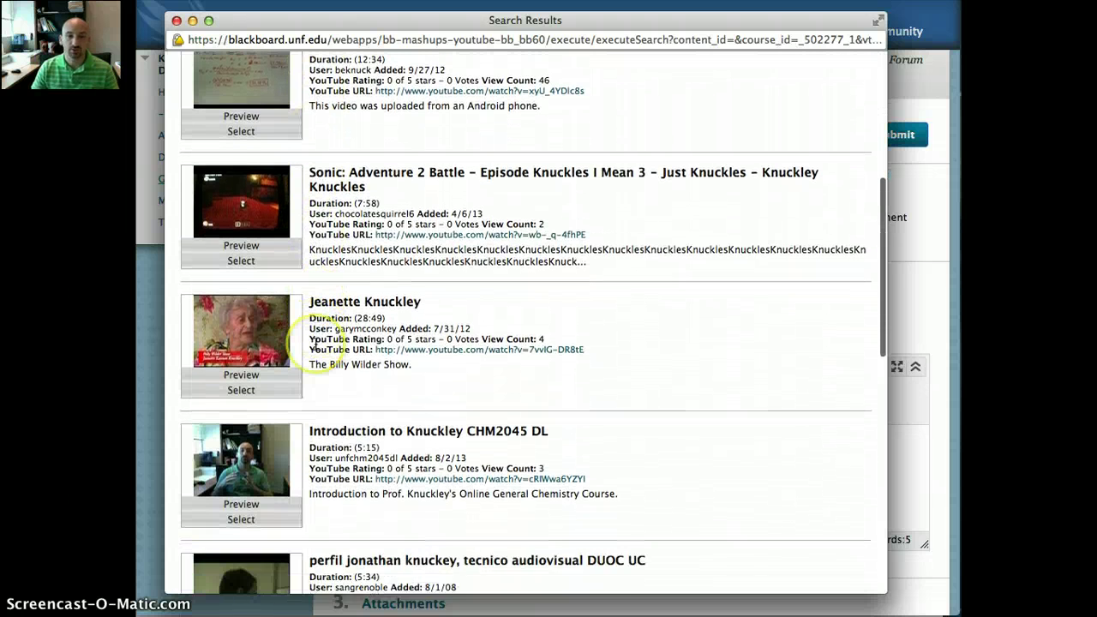
scroll(315, 344, up, 1)
scroll(315, 351, up, 3)
scroll(317, 360, down, 2)
scroll(316, 365, down, 4)
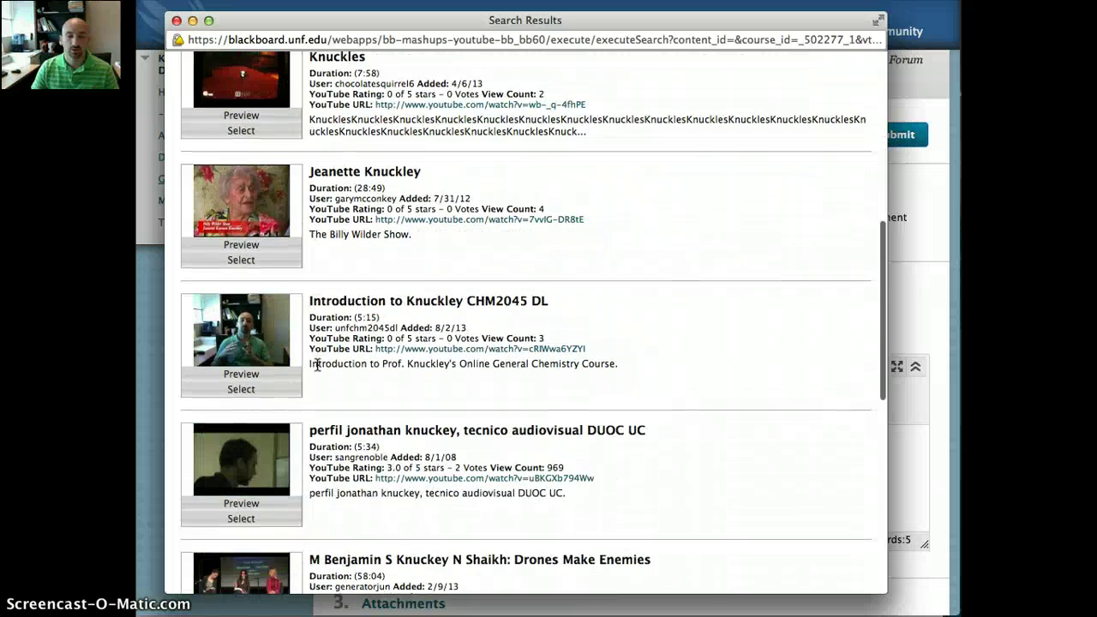
scroll(316, 364, down, 5)
scroll(317, 364, up, 3)
scroll(316, 364, up, 7)
scroll(317, 364, down, 1)
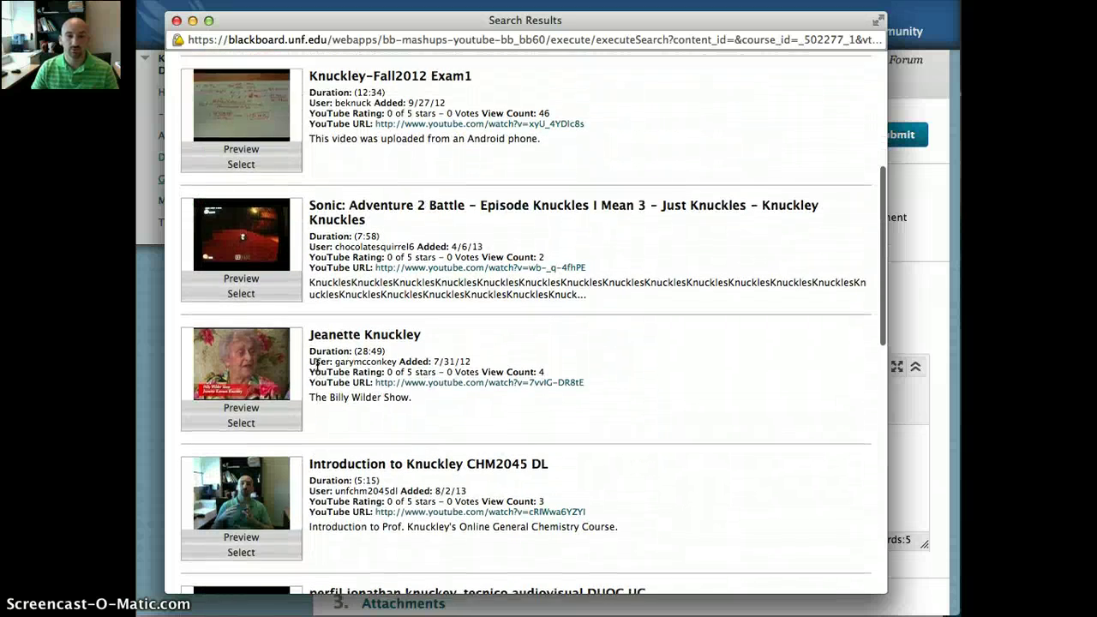
scroll(316, 364, up, 8)
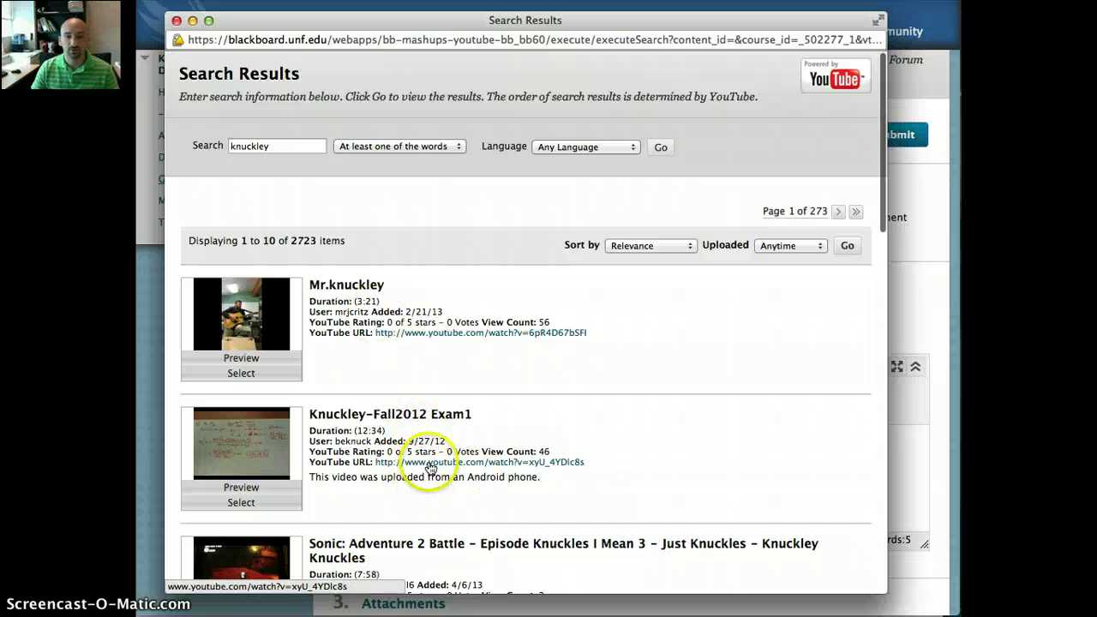
- Insert the Knuckley-Fall2012 Exam1 video with Show YouTube URL set to Yes
click(243, 504)
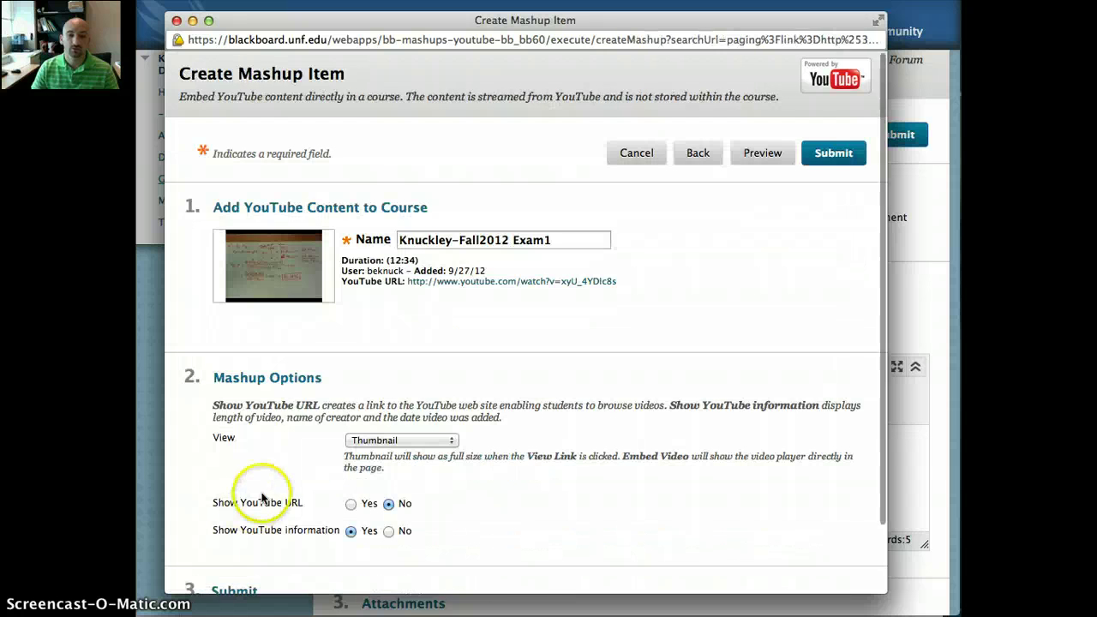
scroll(328, 409, down, 3)
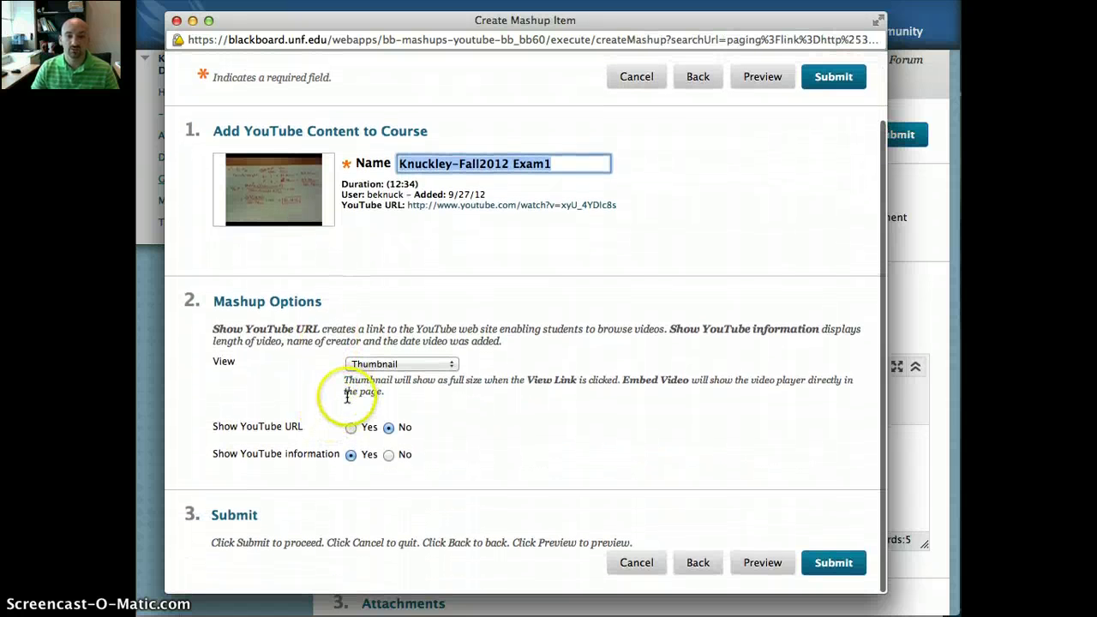
click(351, 427)
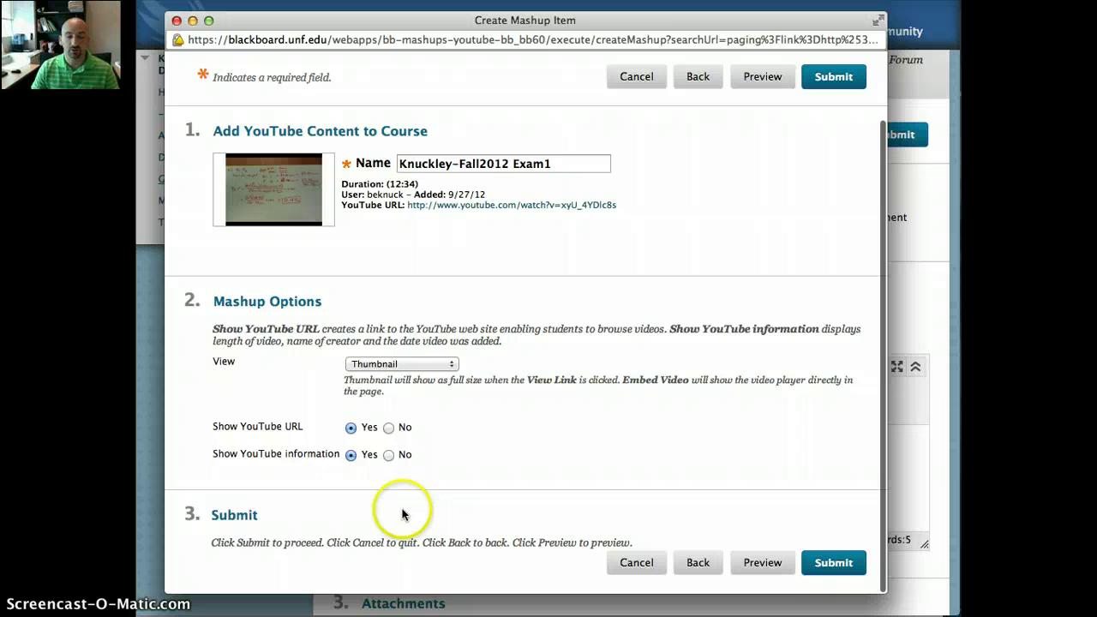
click(810, 563)
scroll(531, 487, up, 3)
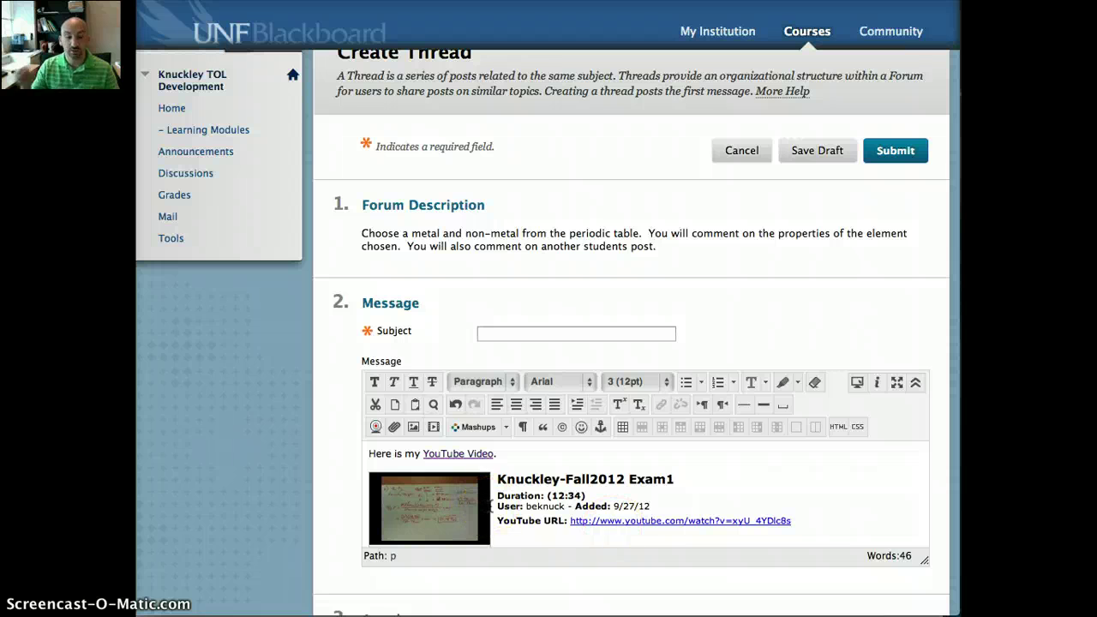
click(433, 430)
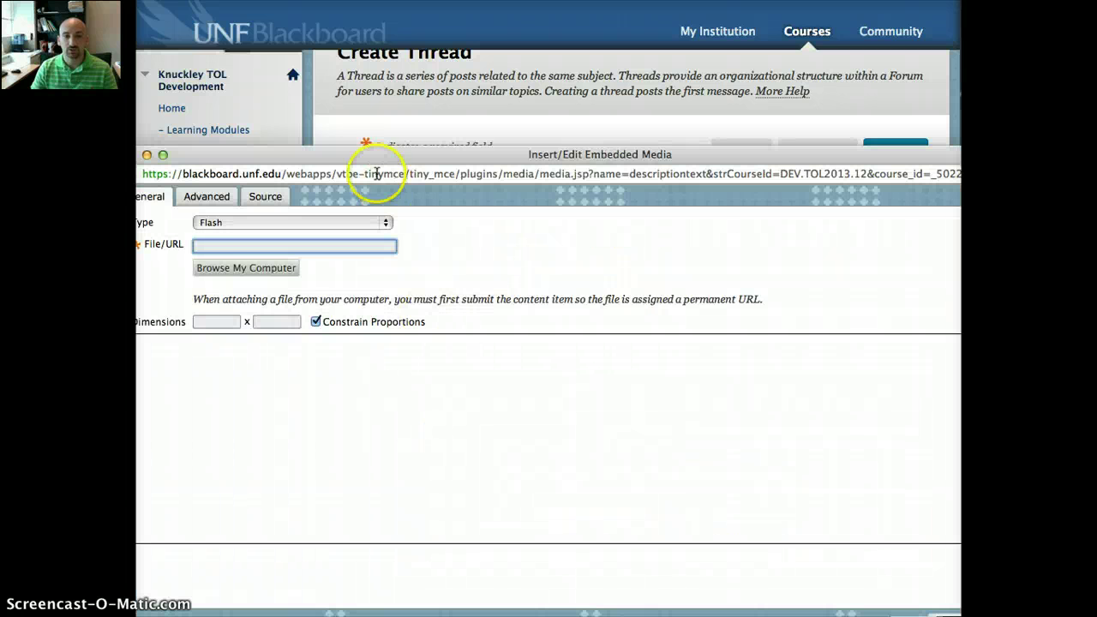
drag(332, 155, 370, 140)
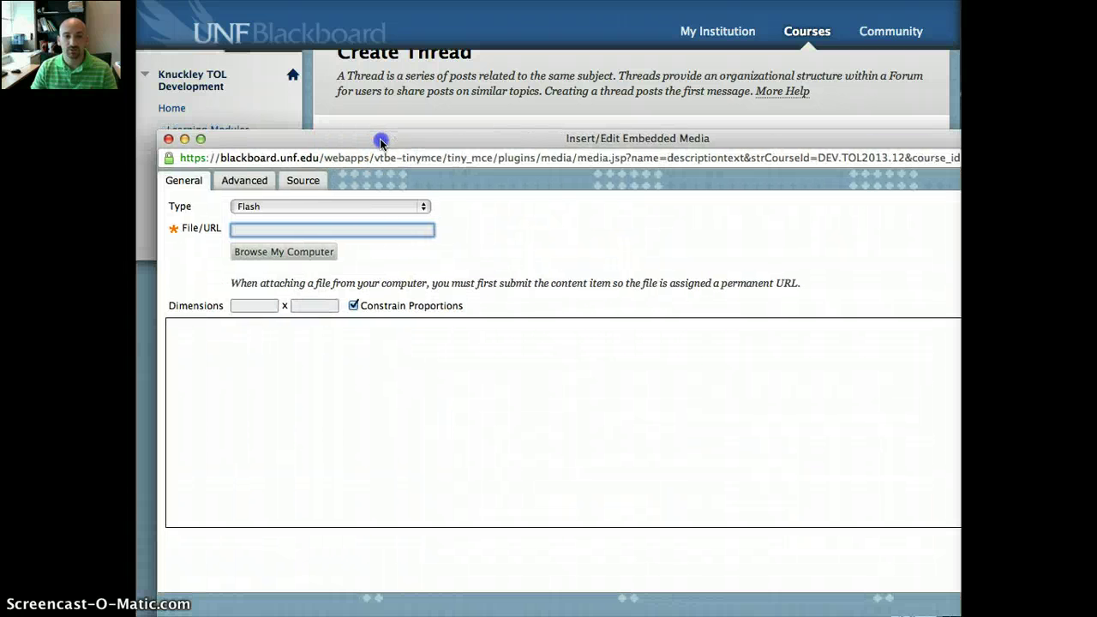
click(351, 207)
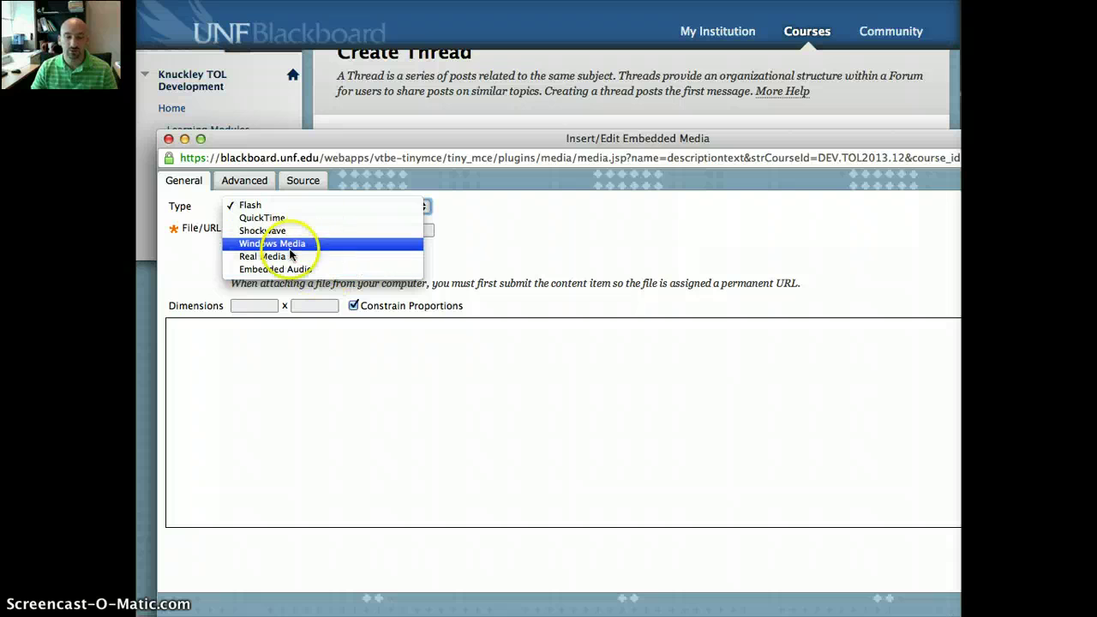
click(168, 145)
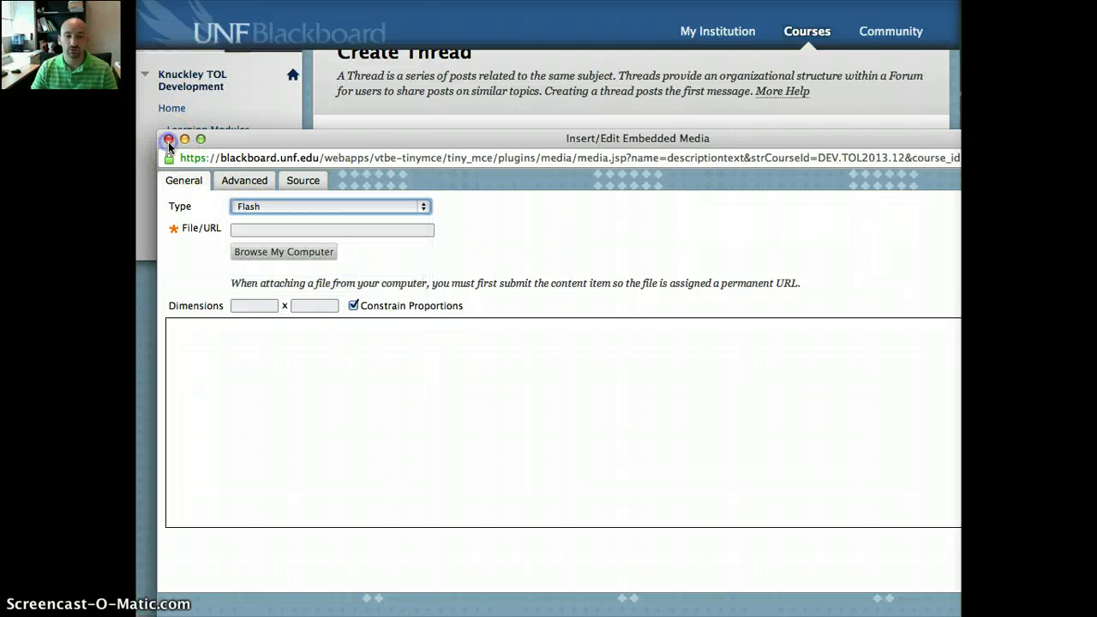
click(943, 602)
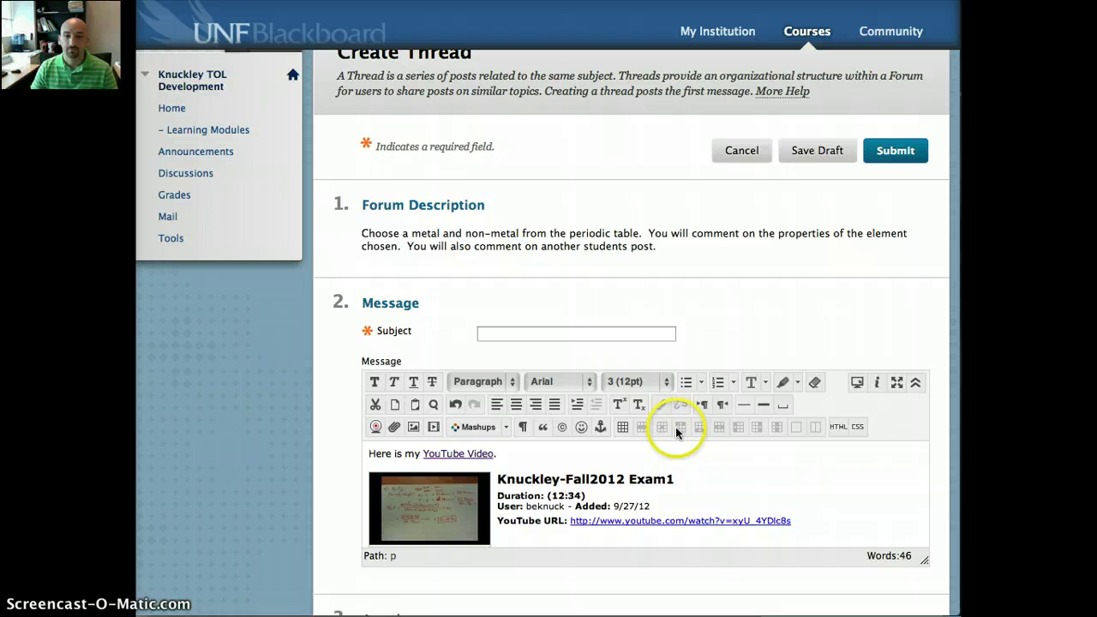
- Enter 'Here is my video' as the thread subject and scroll to the Submit section
click(615, 334)
text(Here is my video)
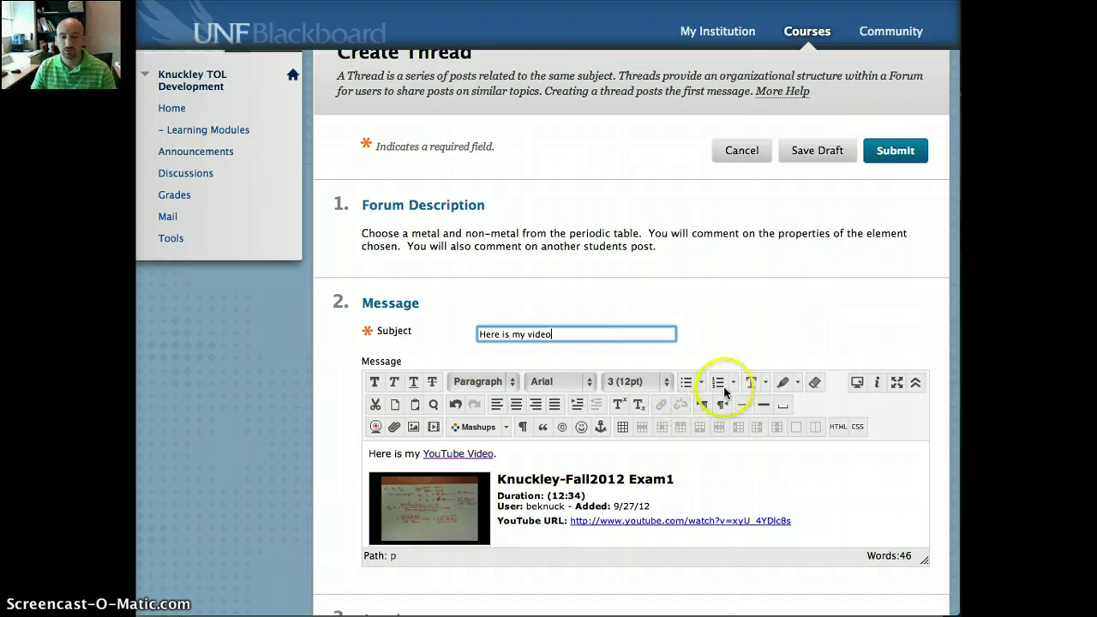
scroll(722, 390, down, 4)
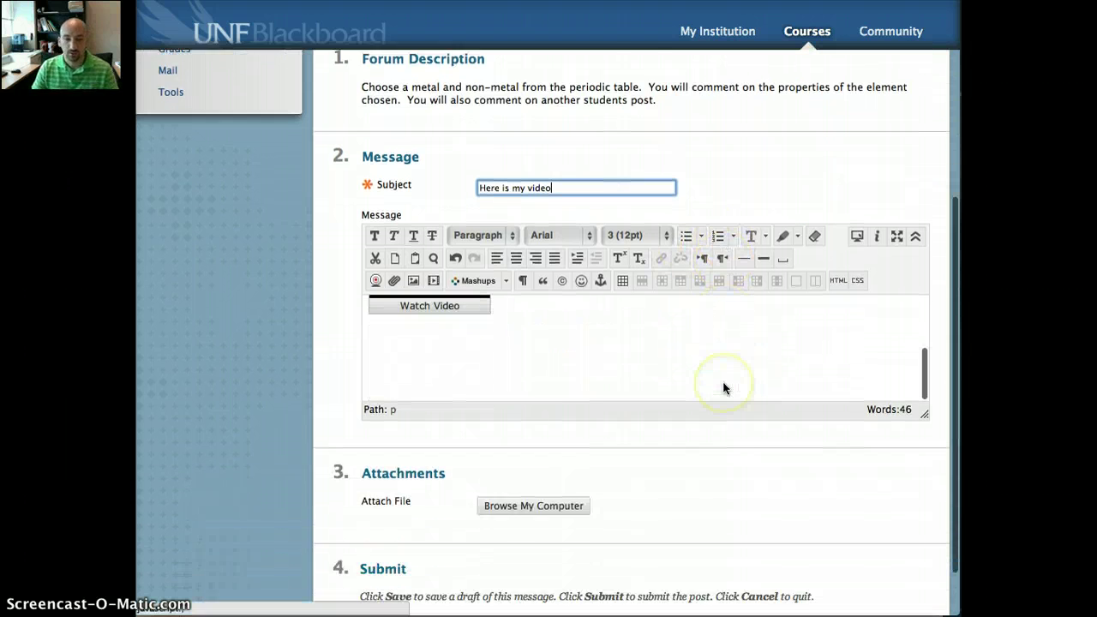
scroll(724, 395, down, 2)
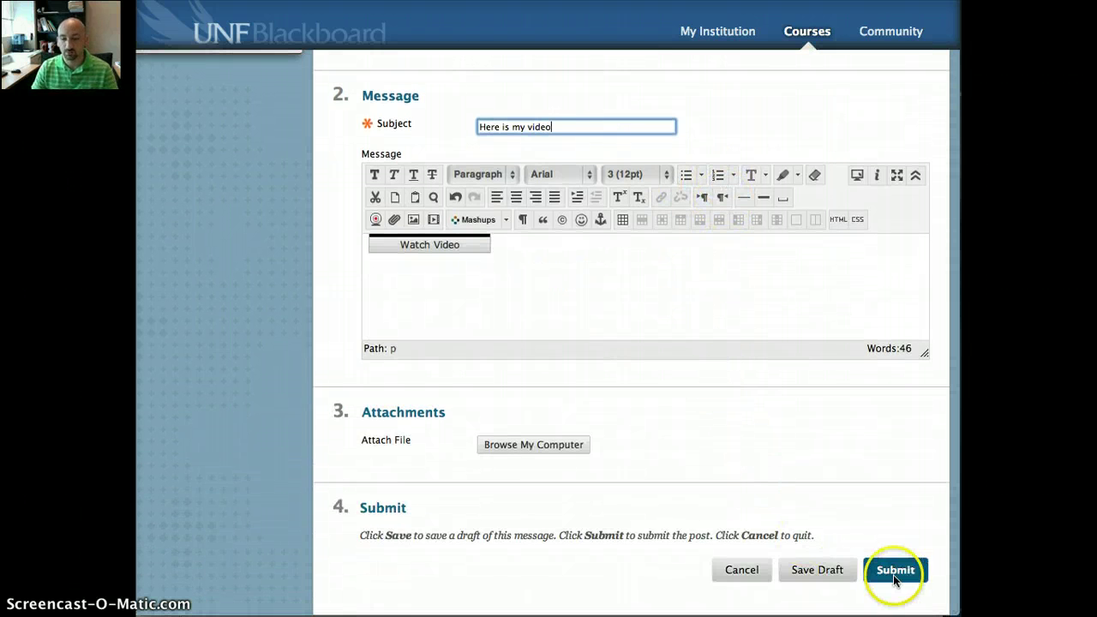
scroll(682, 397, up, 5)
scroll(668, 394, up, 3)
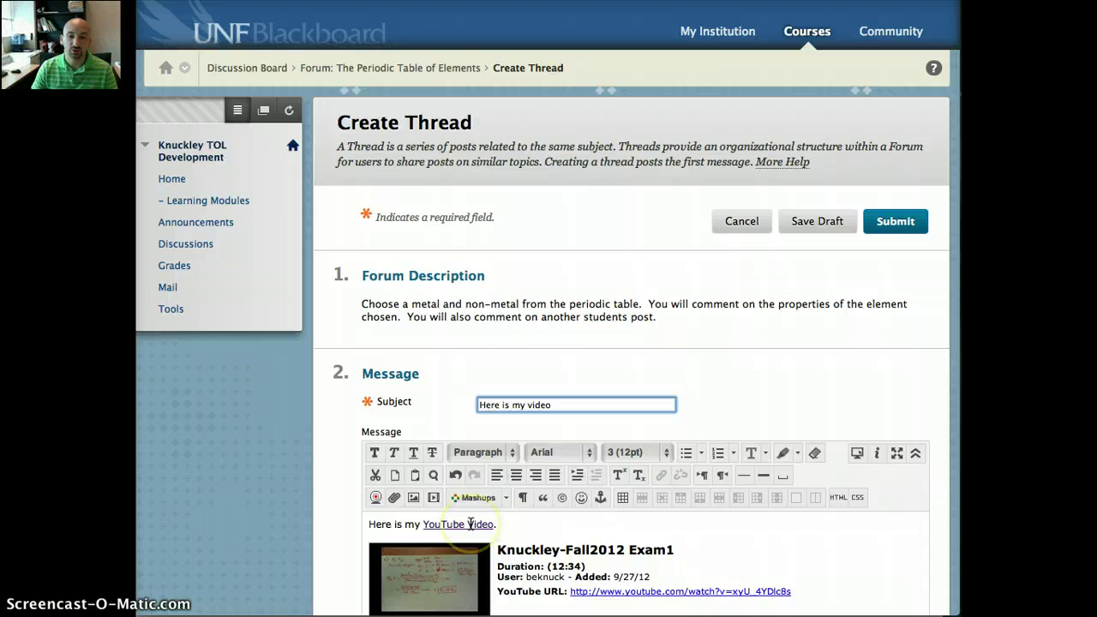
scroll(470, 524, down, 5)
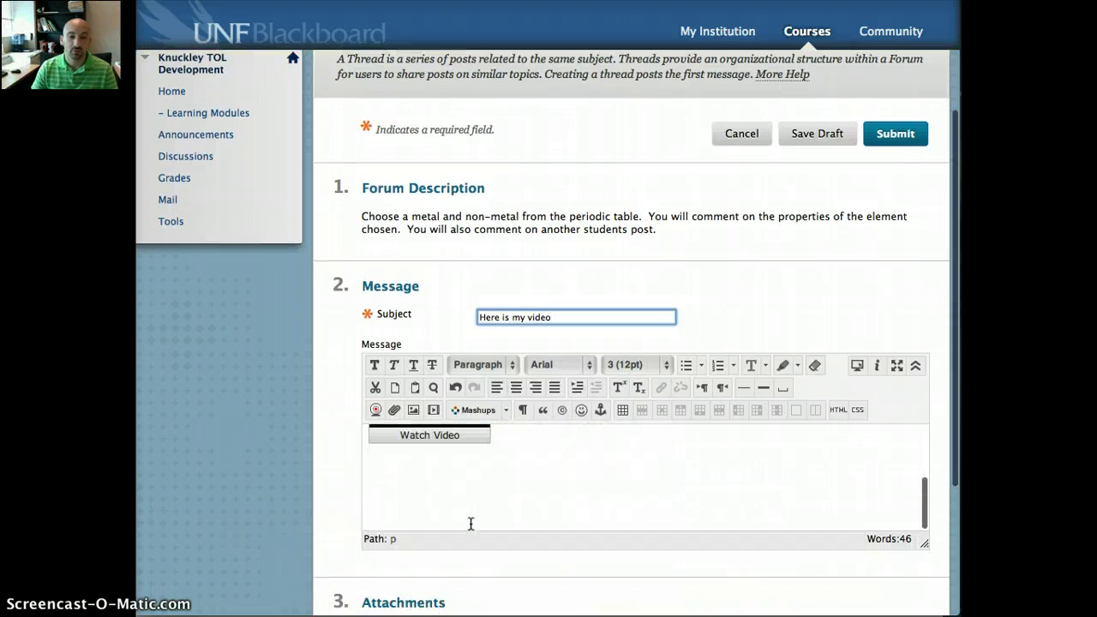
scroll(470, 524, up, 2)
scroll(470, 524, up, 3)
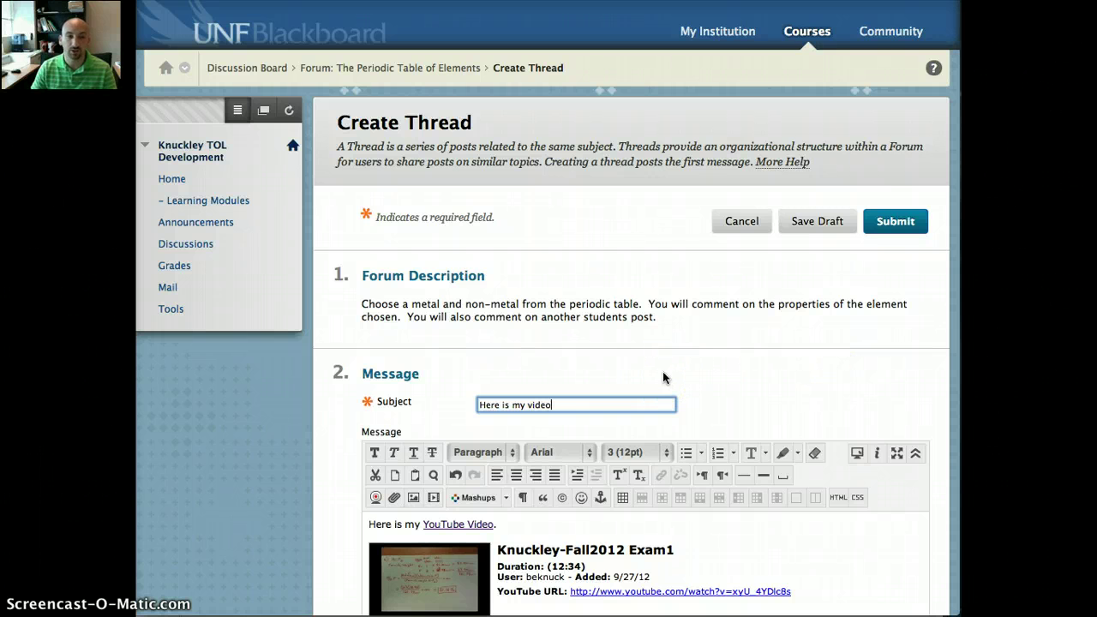
scroll(694, 333, down, 3)
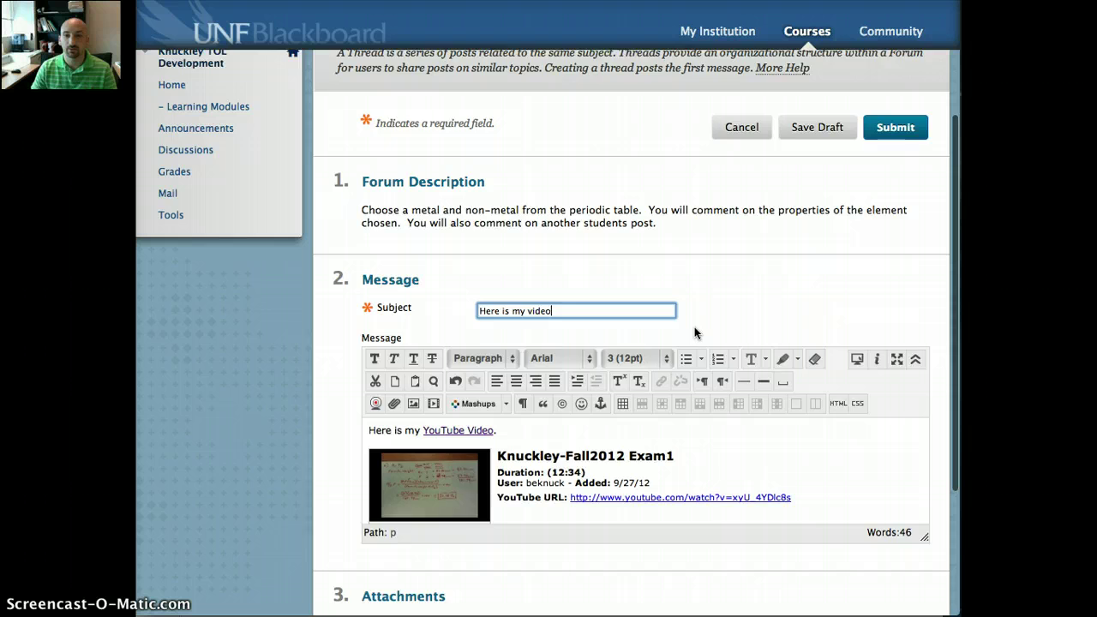
scroll(695, 328, down, 5)
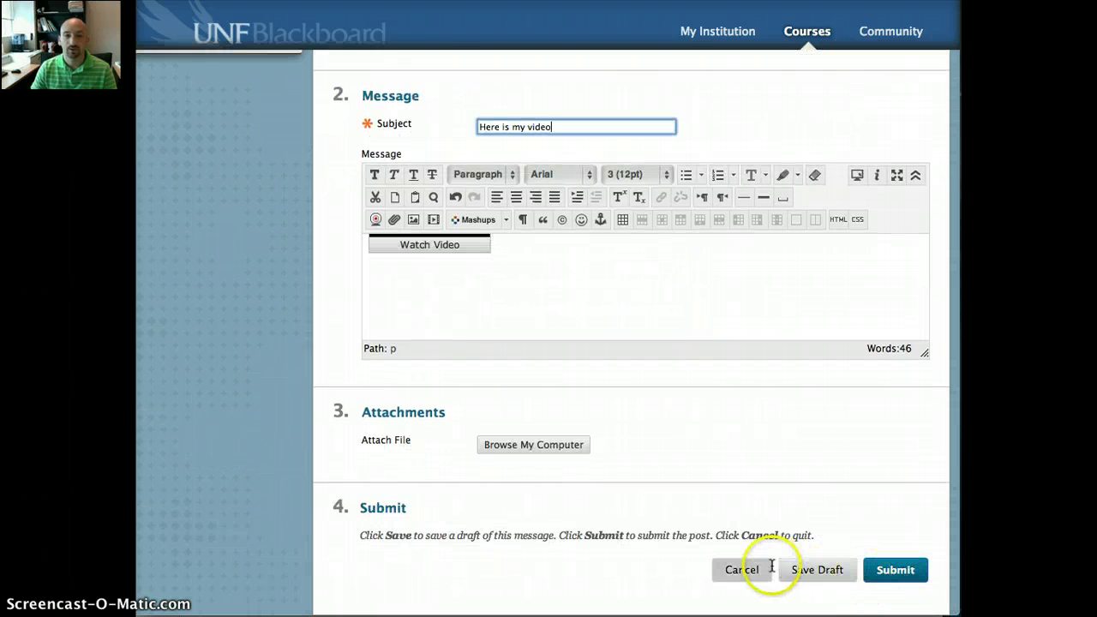